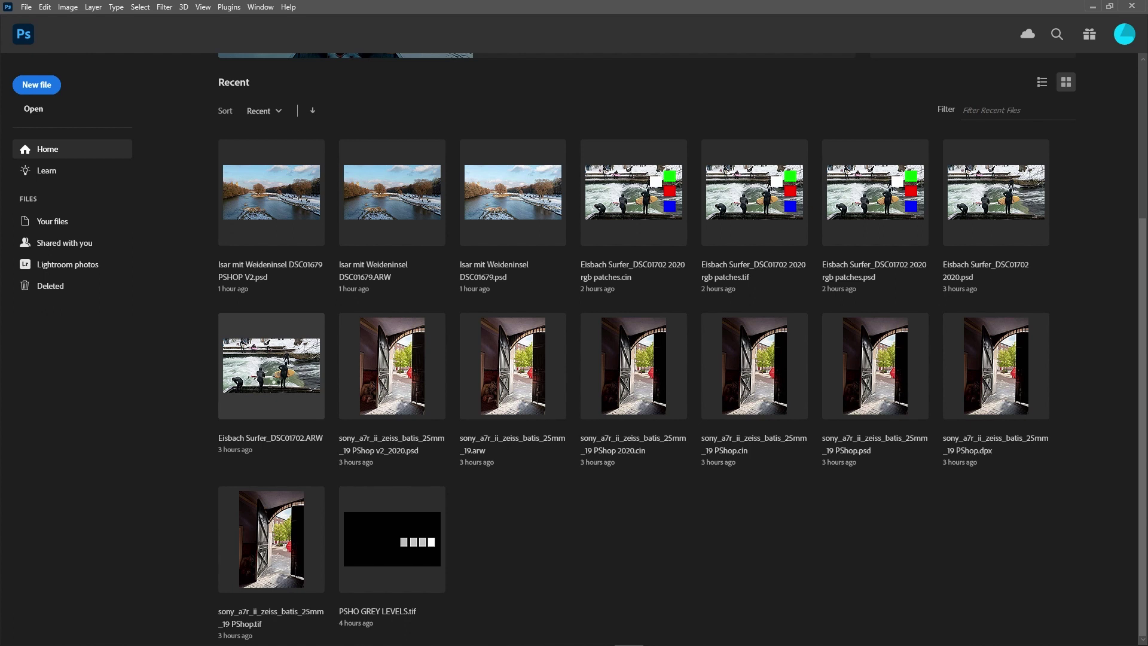
Open Eisbach Surfer_DSC01702.ARW from the Recent files in Camera Raw
{"action": "left_click", "coordinate": [276, 379]}
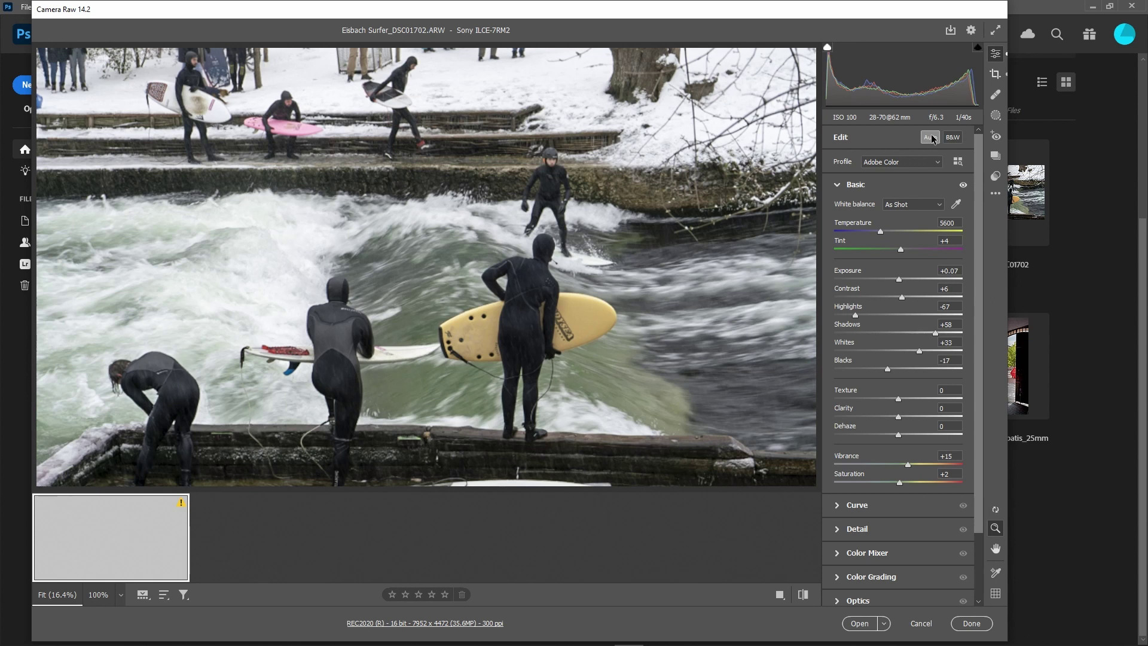
Turn off Auto tone and lower the surfer raw's Exposure to -0.80
{"action": "left_click", "coordinate": [932, 138]}
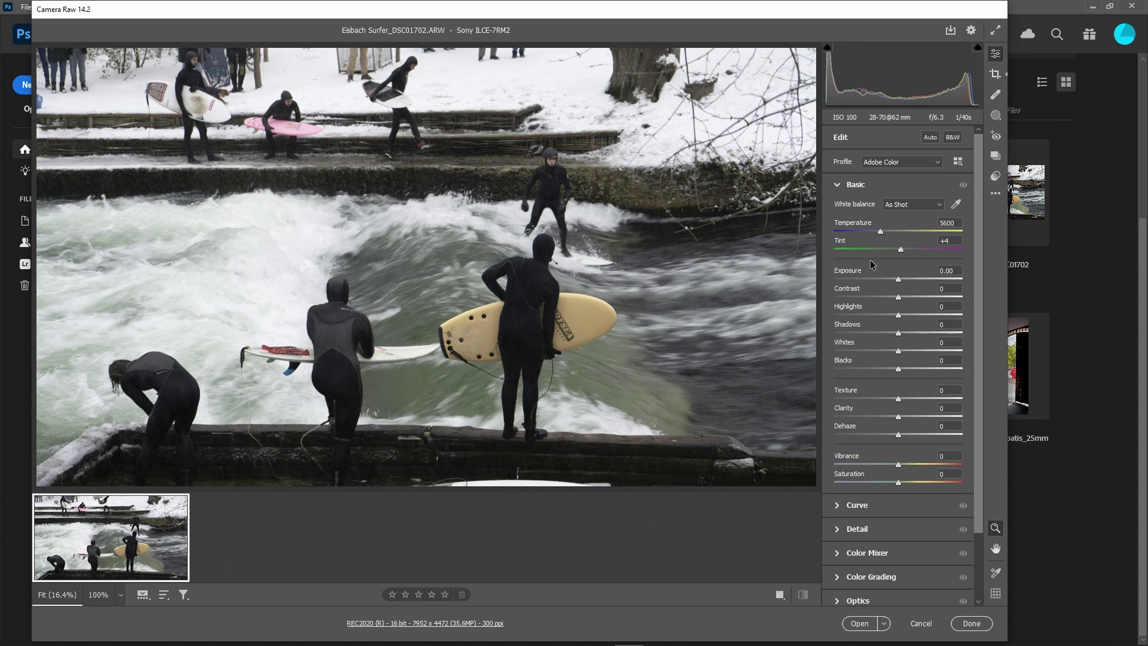
{"action": "left_click_drag", "start_coordinate": [903, 284], "coordinate": [889, 284]}
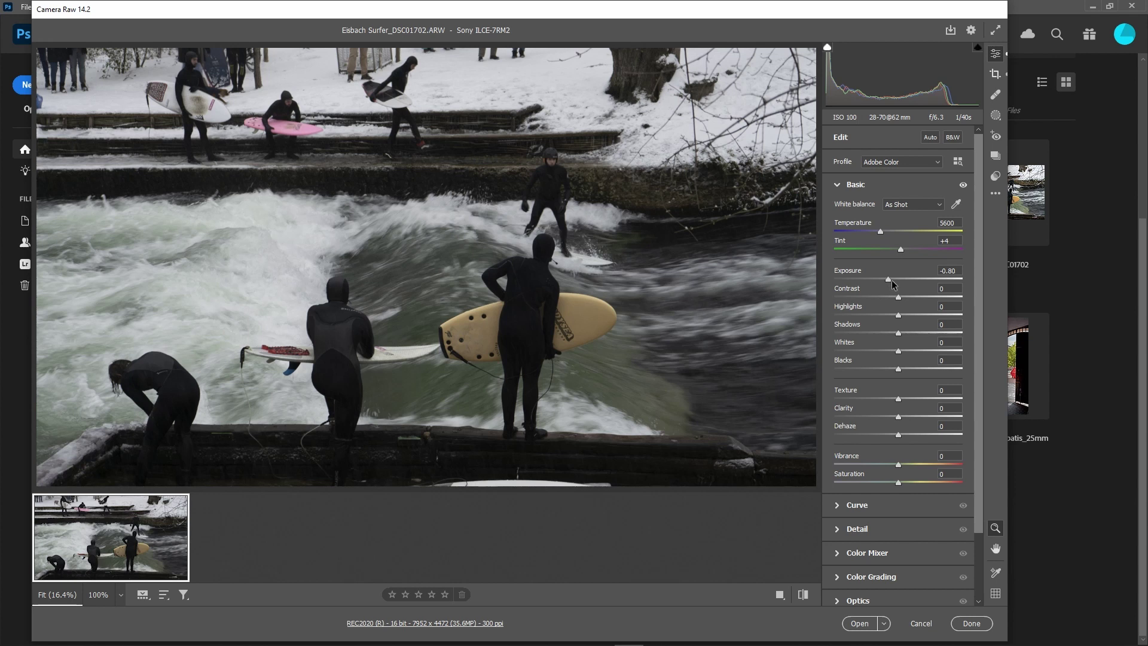
Open the darkened surfer raw in Photoshop as a 16-bit RGB, 7952 × 4472 px document
{"action": "left_click", "coordinate": [860, 623]}
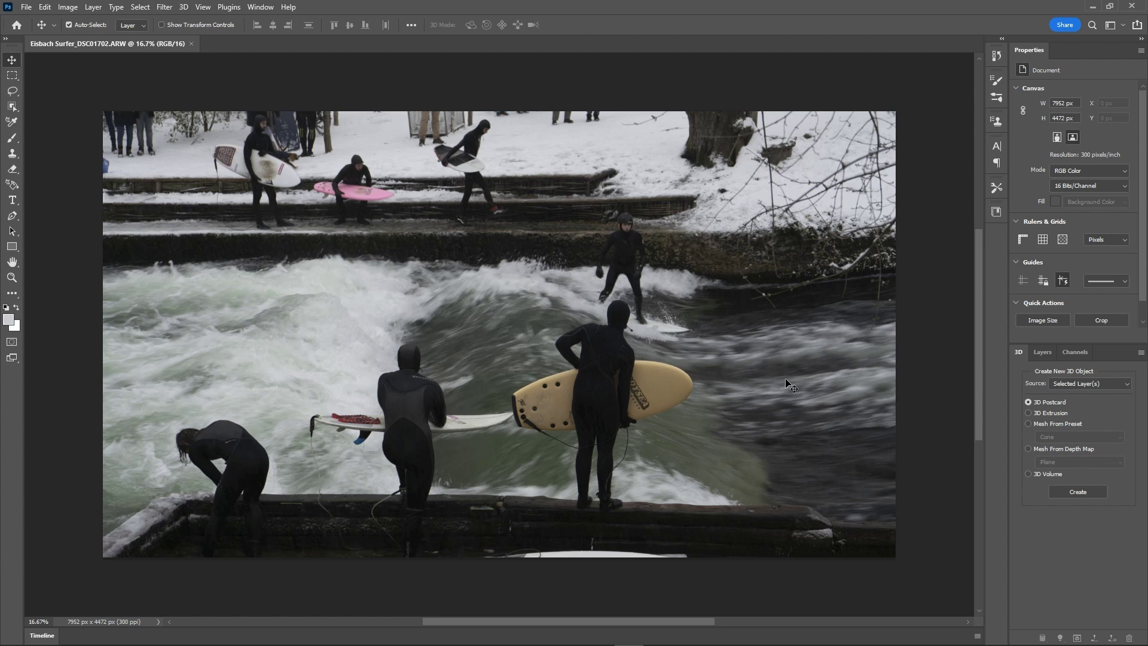
Set the RGB working space to REC2020 in Edit > Color Settings and confirm
{"action": "left_click", "coordinate": [46, 7]}
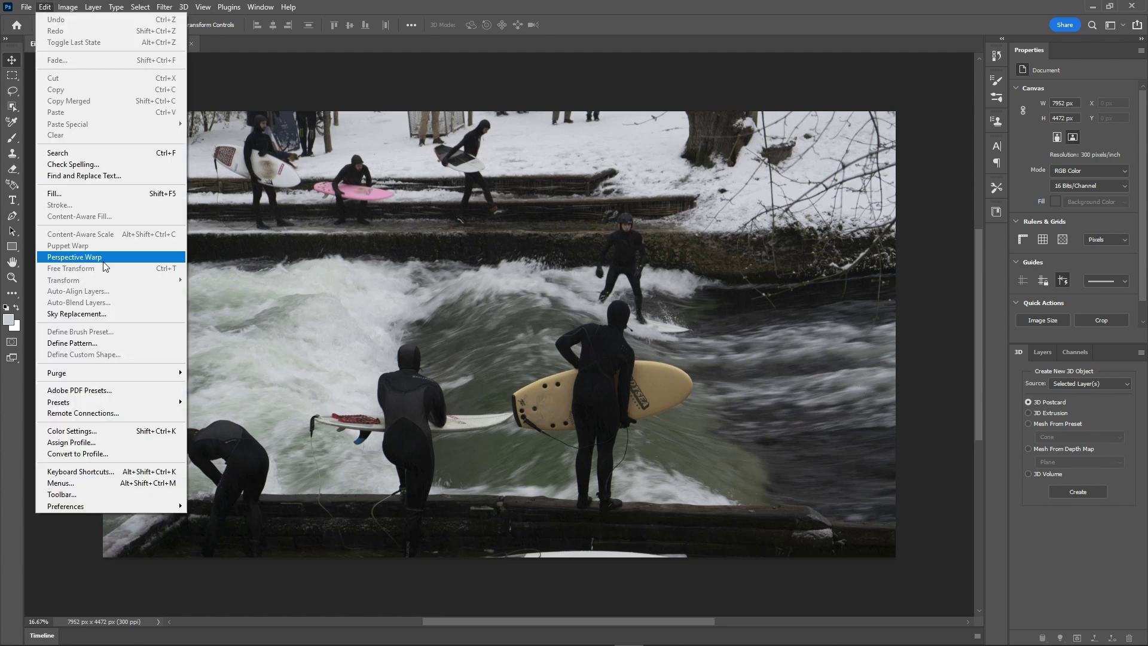
{"action": "left_click", "coordinate": [93, 432]}
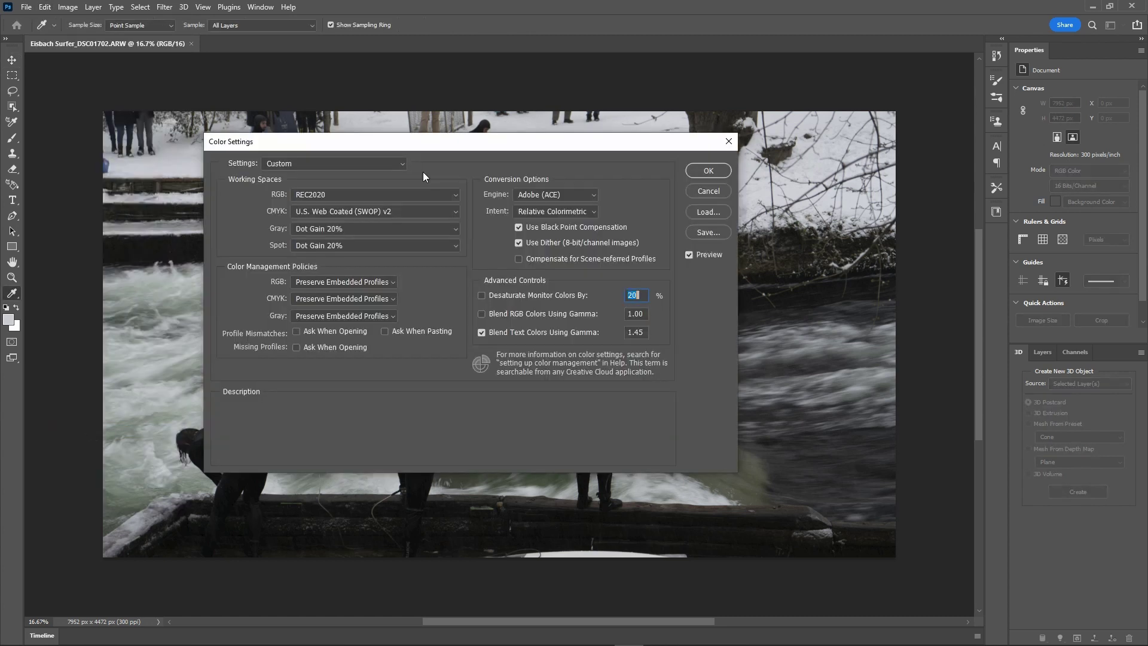
{"action": "left_click", "coordinate": [350, 195]}
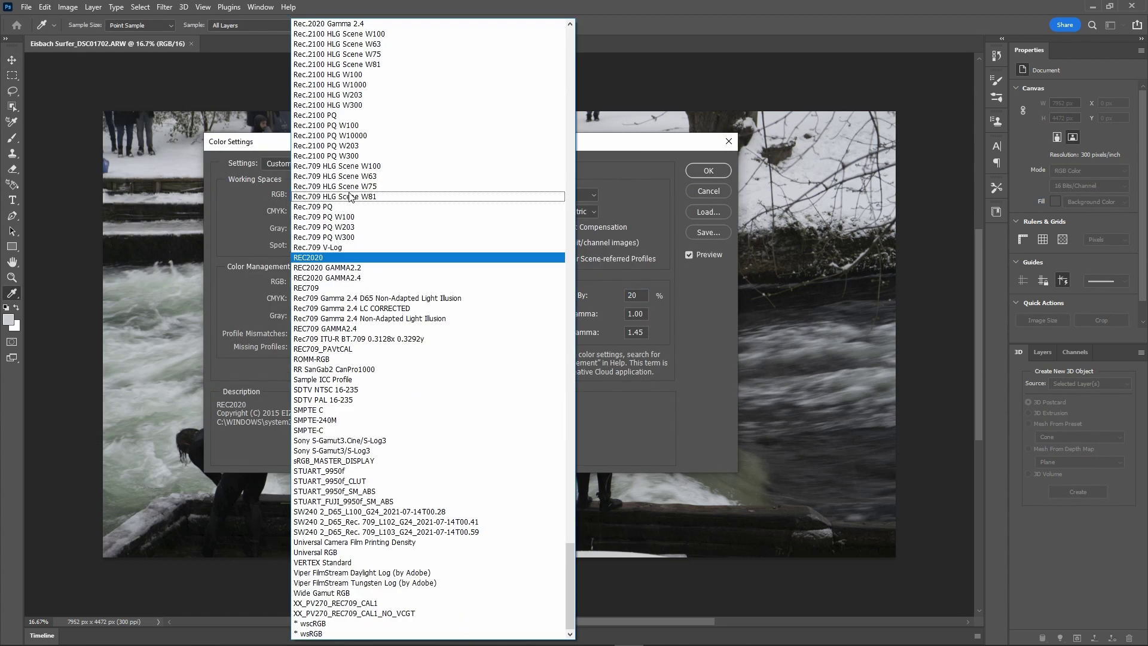
{"action": "left_click", "coordinate": [320, 259]}
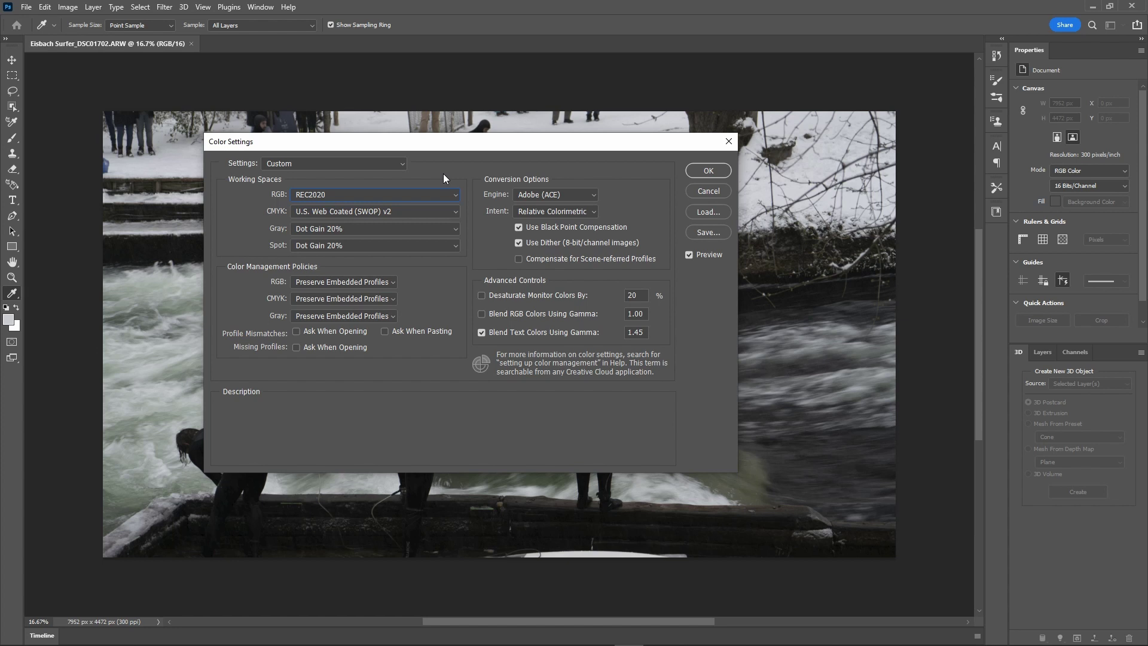
{"action": "left_click", "coordinate": [708, 171]}
{"action": "key", "text": "v"}
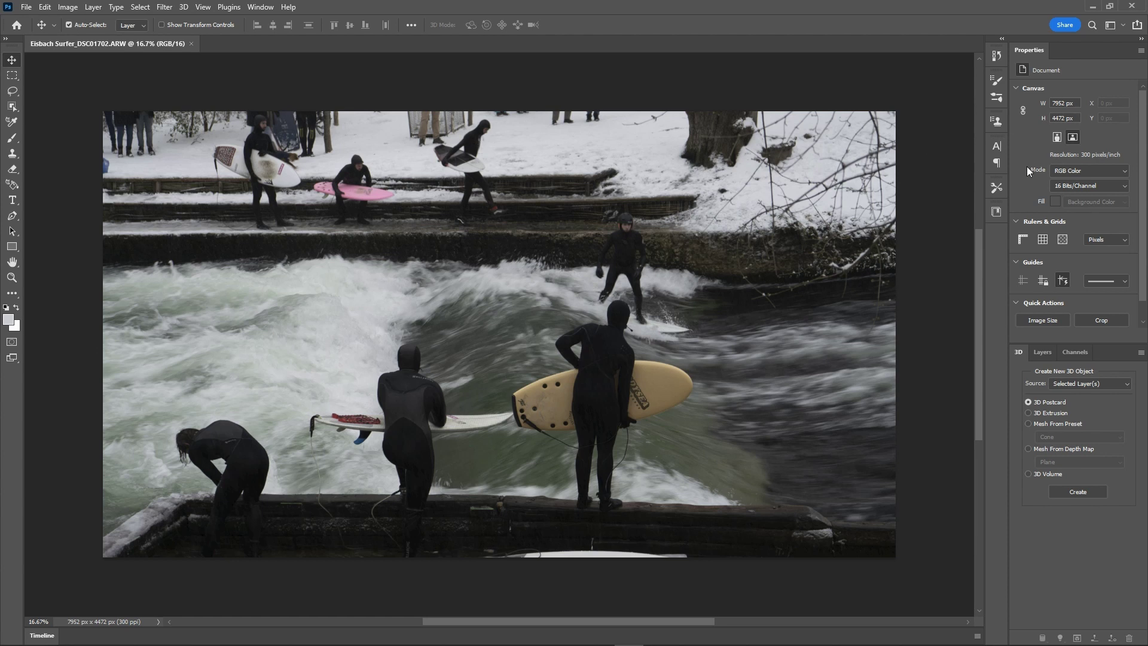
{"action": "left_click", "coordinate": [1115, 189]}
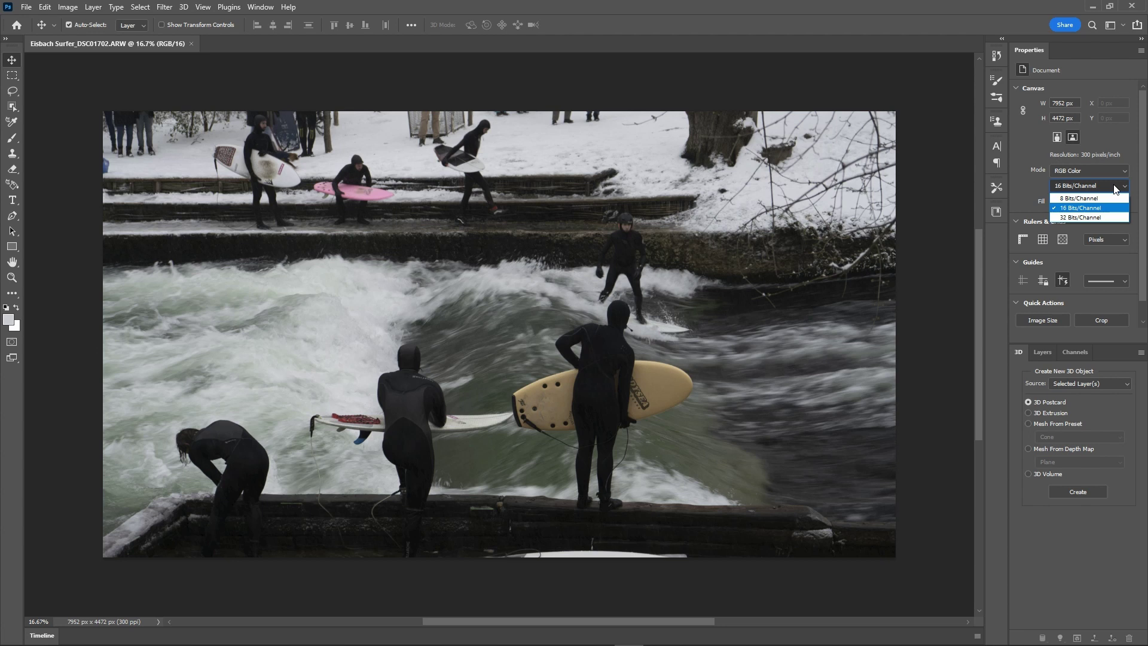
{"action": "left_click", "coordinate": [1115, 189]}
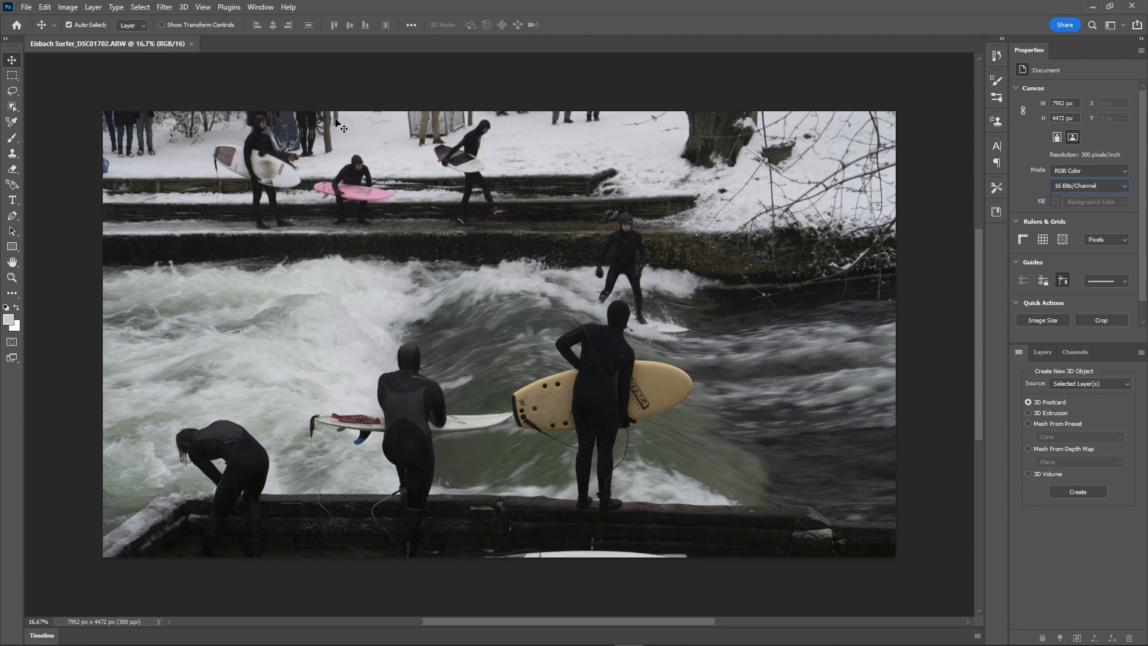
In Save As, rename the file to 'Eisbach Surfer_DSC01702 seminar rec2020' with REC2020 embedded
{"action": "left_click", "coordinate": [26, 8]}
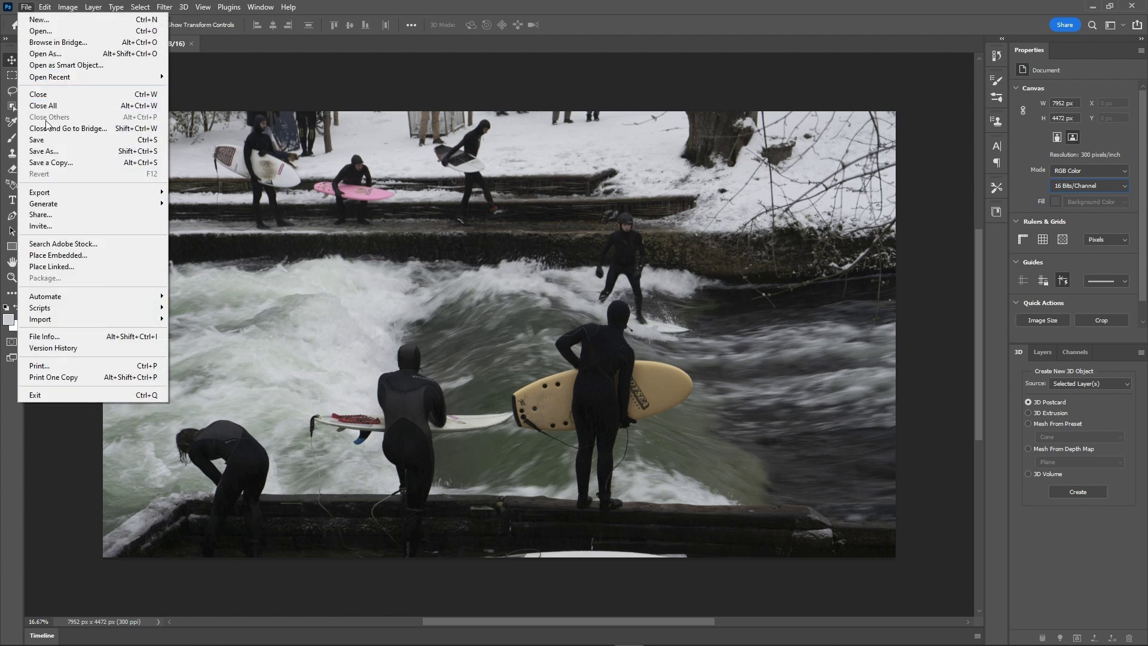
{"action": "left_click", "coordinate": [53, 154]}
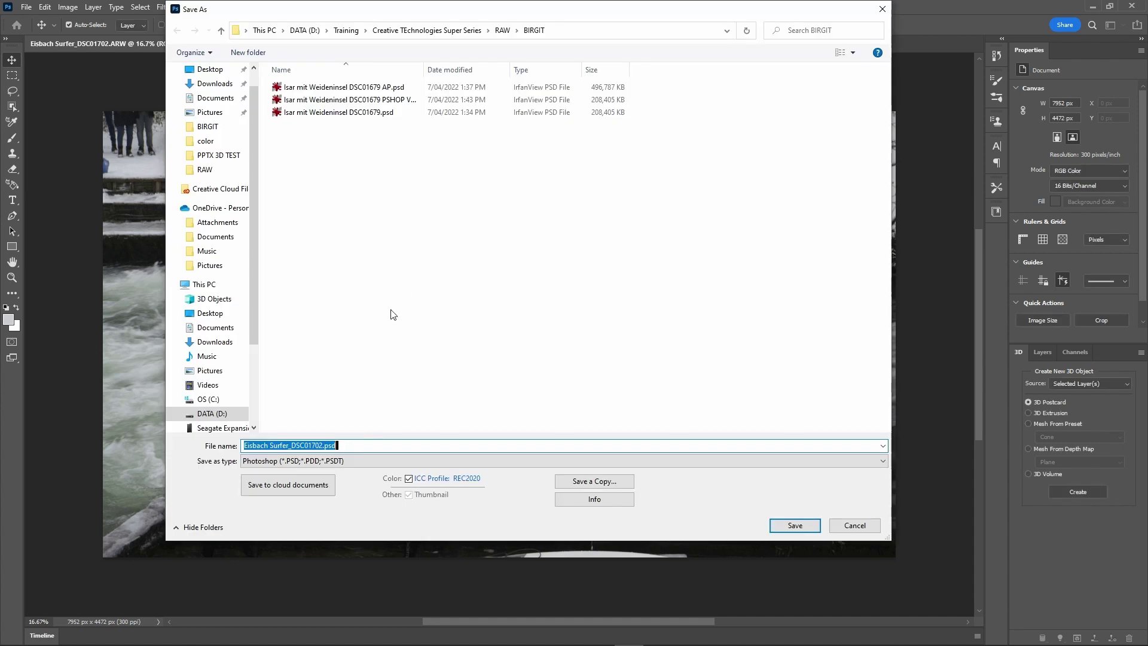
{"action": "left_click", "coordinate": [320, 445]}
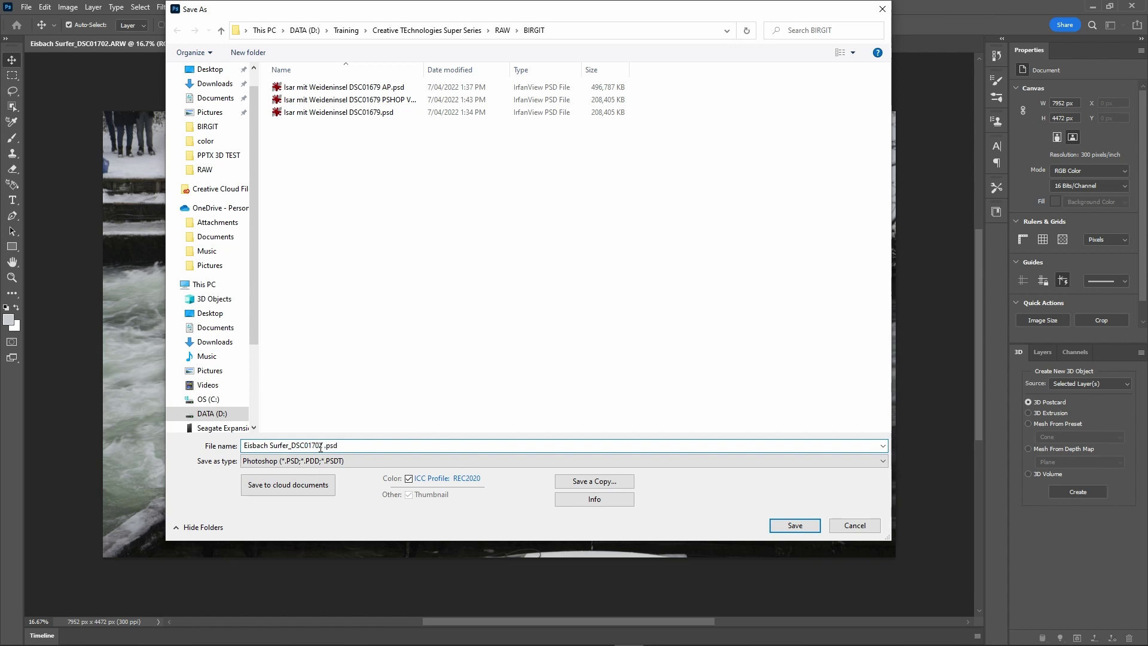
{"action": "type", "text": "sem"}
{"action": "type", "text": "r"}
{"action": "key", "text": "BackSpace"}
{"action": "key", "text": "BackSpace"}
{"action": "key", "text": "BackSpace"}
{"action": "type", "text": "inar"}
{"action": "type", "text": "rec2020"}
Save the renamed PSD, then reopen Save As and list the available file formats
{"action": "left_click", "coordinate": [799, 525]}
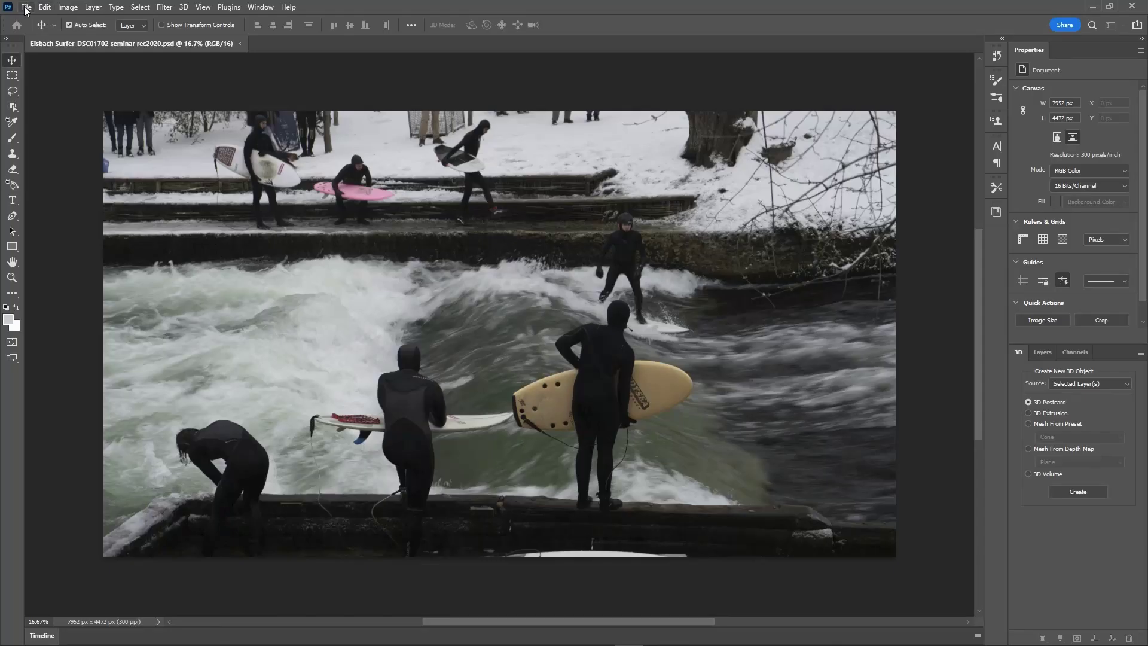
{"action": "left_click", "coordinate": [26, 9]}
{"action": "left_click", "coordinate": [48, 154]}
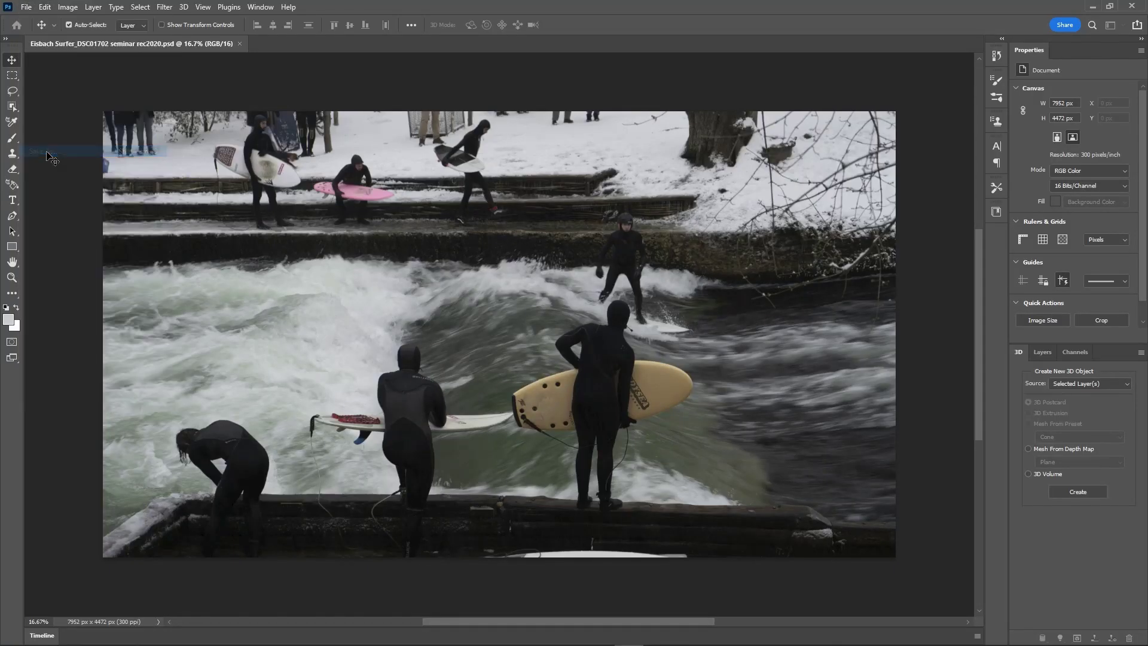
{"action": "left_click", "coordinate": [292, 461]}
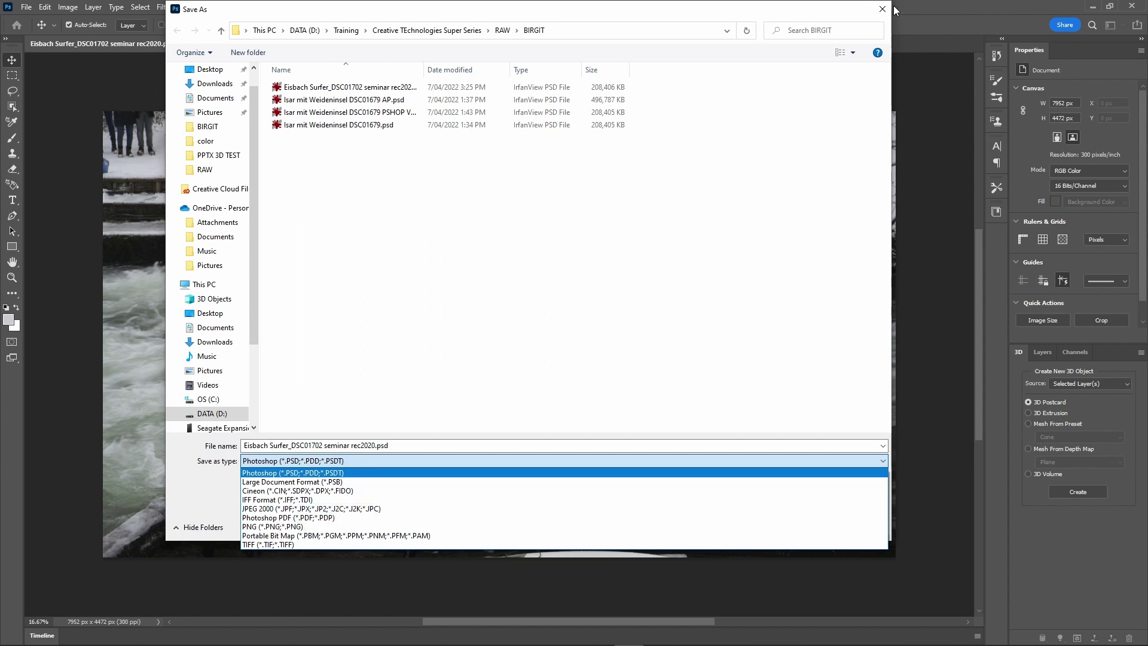
Dismiss the file type list and switch back to the HDR project in DaVinci Resolve
{"action": "key", "text": "alt+Tab"}
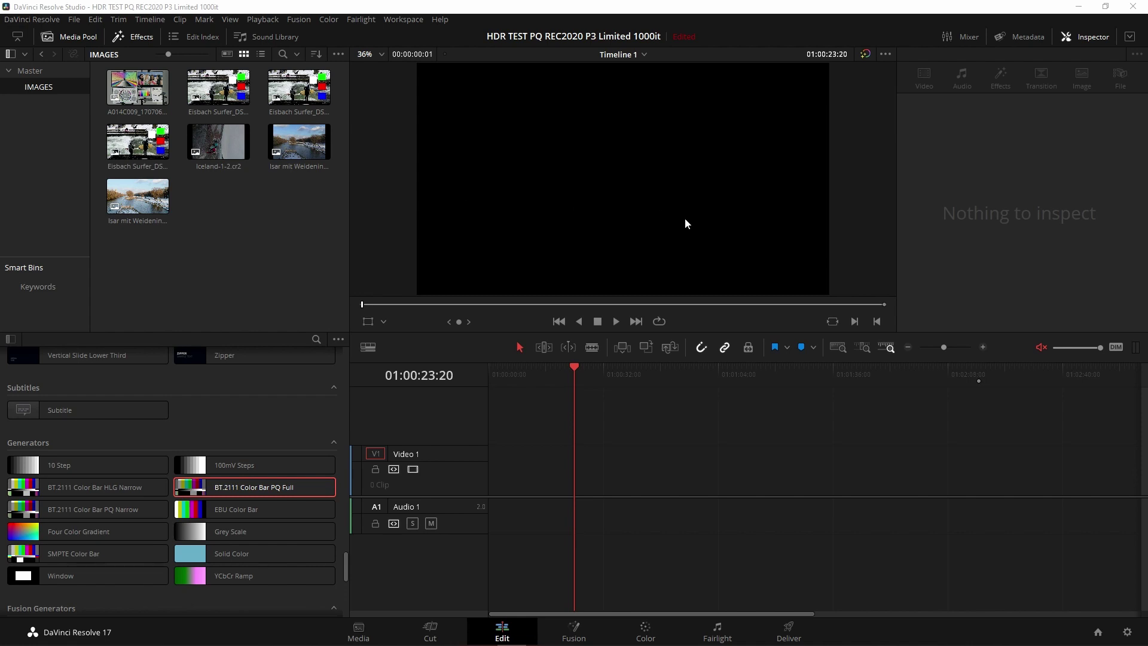
In Project Settings > Color Management, keep DaVinci YRGB Color Managed as the colour science
{"action": "left_click", "coordinate": [1128, 634]}
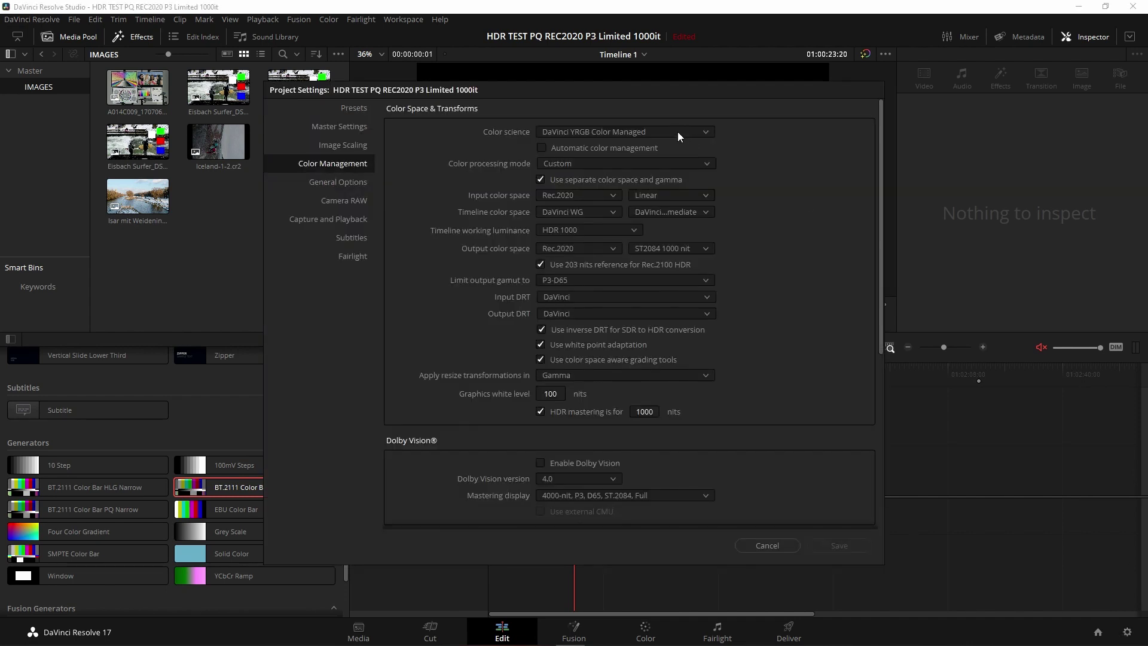
{"action": "left_click", "coordinate": [677, 131]}
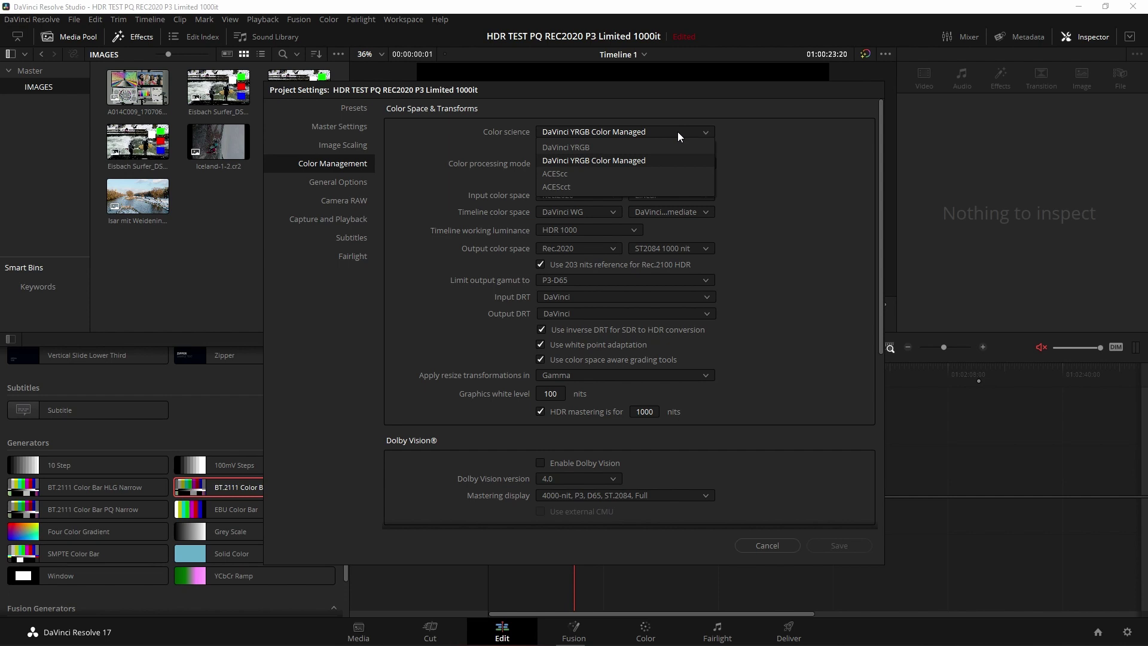
{"action": "left_click", "coordinate": [609, 158]}
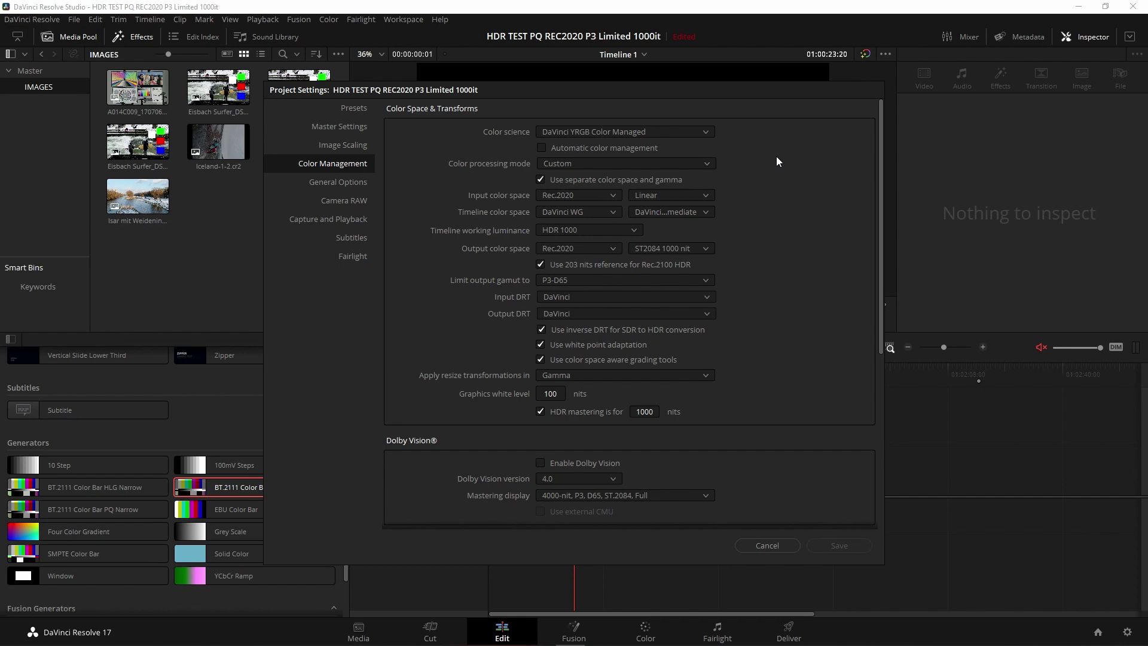
{"action": "left_click", "coordinate": [706, 164]}
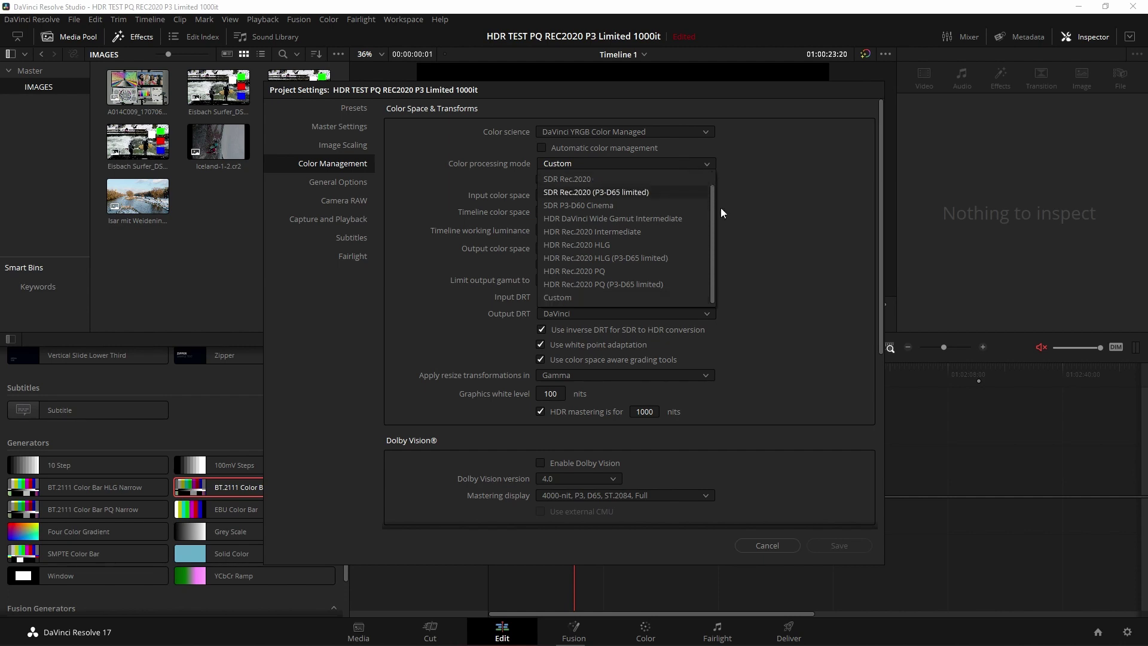
{"action": "left_click", "coordinate": [755, 227]}
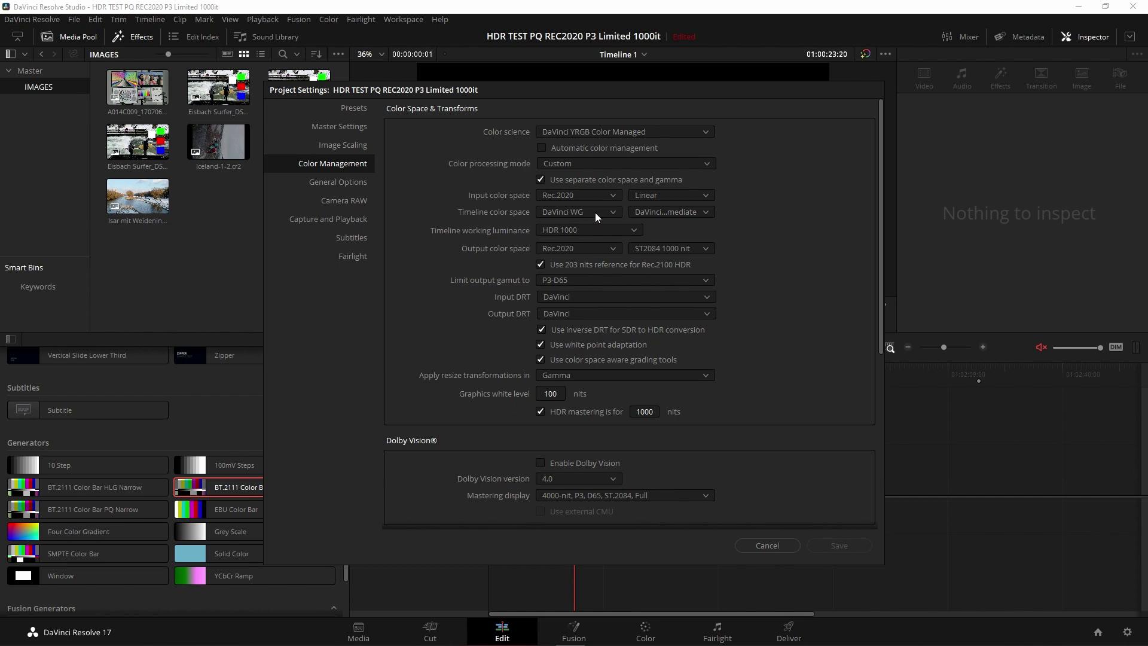
{"action": "left_click", "coordinate": [705, 213]}
{"action": "left_click", "coordinate": [705, 212]}
Cancel Project Settings, drag the A014C009 test-chart EXR onto V1, and park the playhead at the start
{"action": "left_click", "coordinate": [780, 546]}
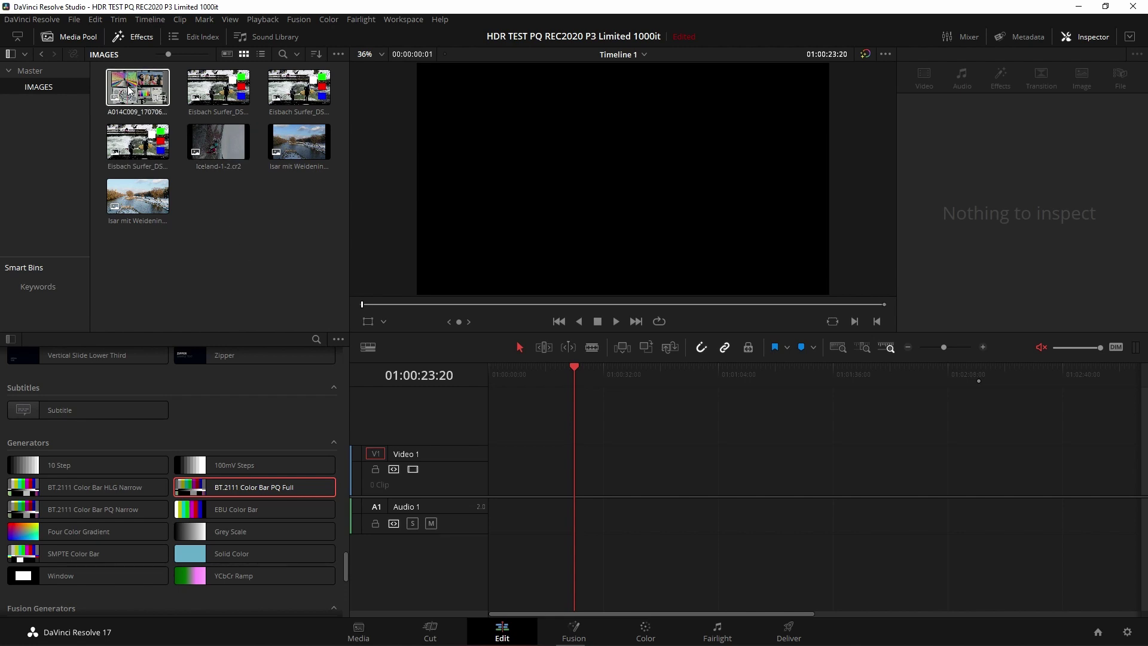
{"action": "left_click_drag", "start_coordinate": [129, 91], "coordinate": [486, 469]}
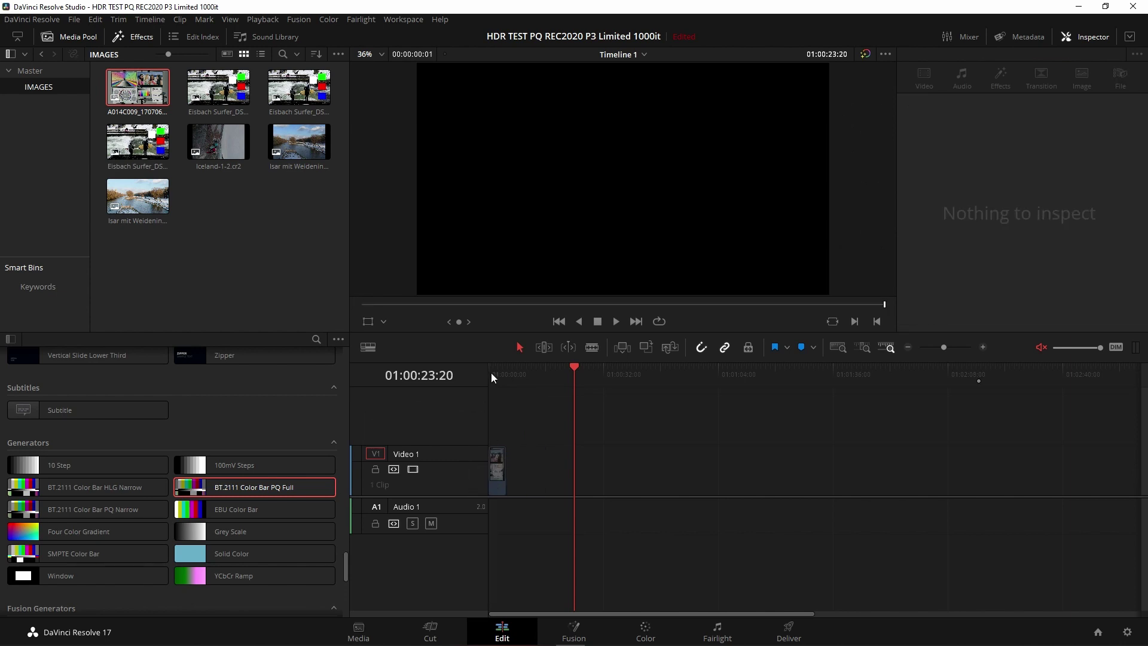
{"action": "left_click", "coordinate": [493, 373]}
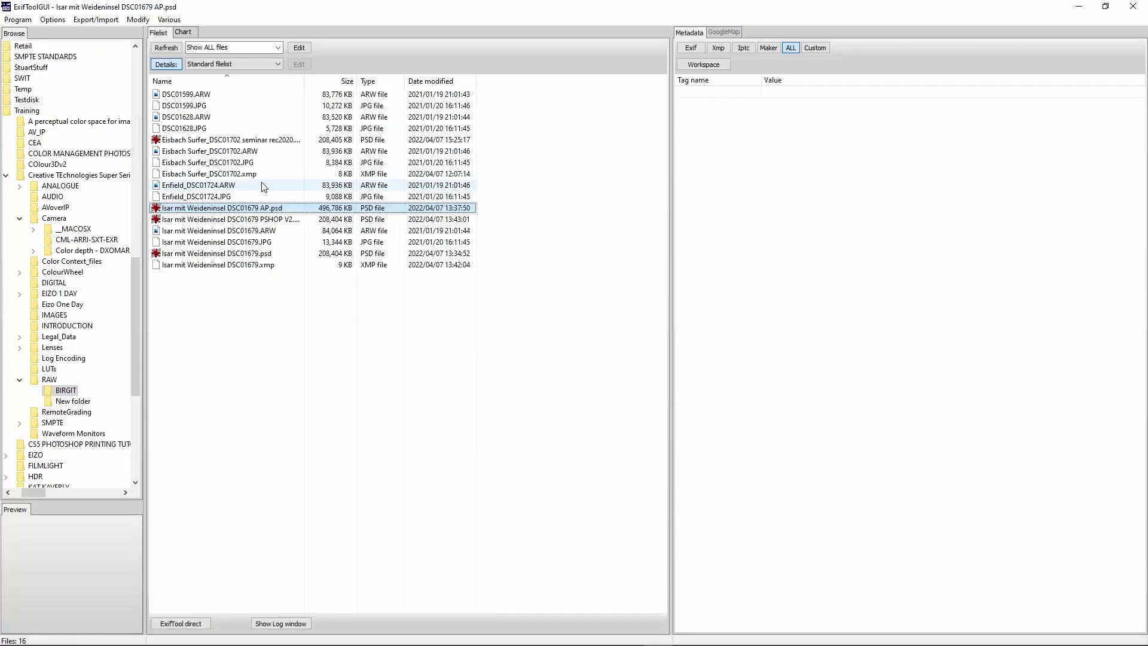
Review the Isar mit Weideninsel DSC01679 AP.psd metadata in ExifToolGUI, then minimize the tool
{"action": "left_click", "coordinate": [221, 210]}
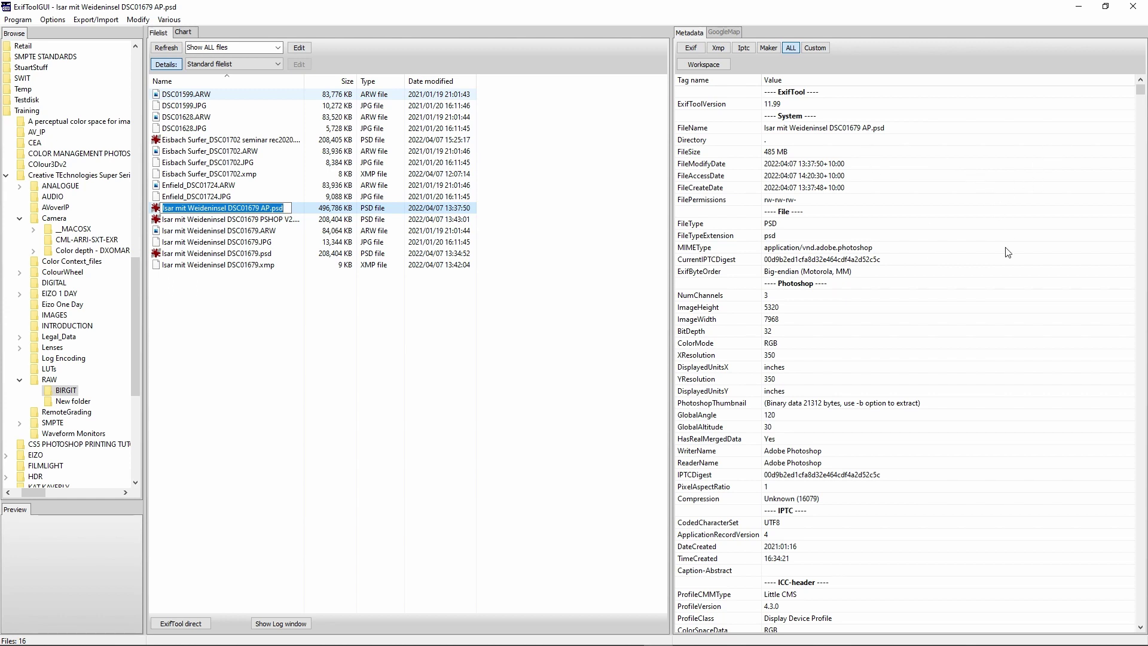
{"action": "left_click_drag", "start_coordinate": [1140, 93], "coordinate": [1140, 421]}
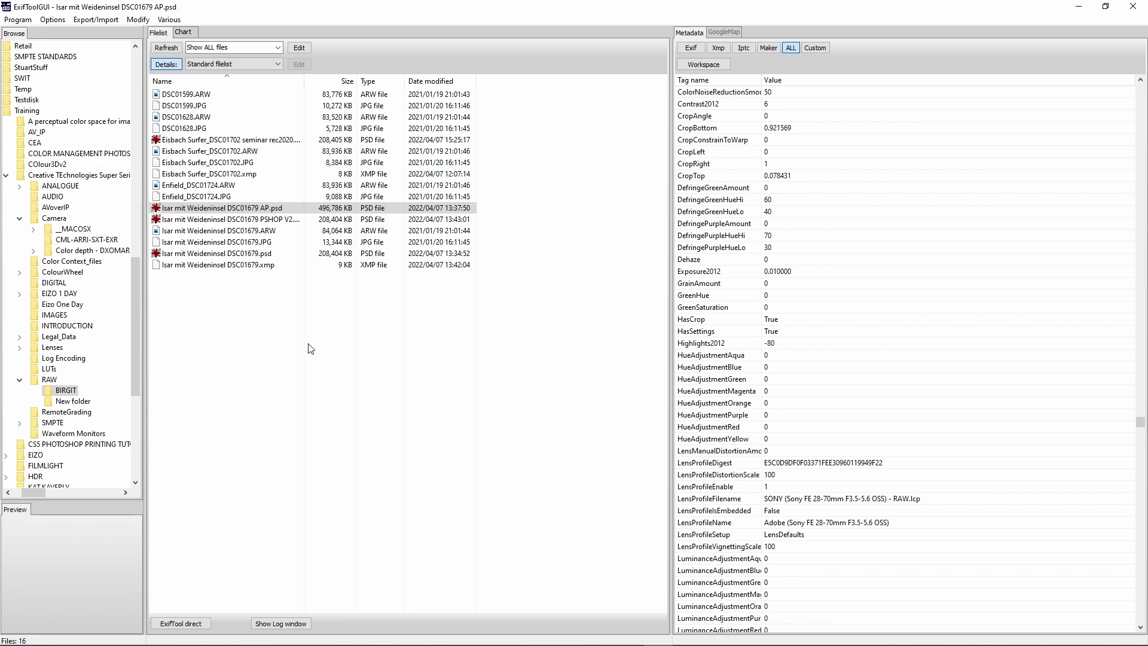
{"action": "left_click", "coordinate": [227, 196]}
{"action": "left_click", "coordinate": [1078, 7]}
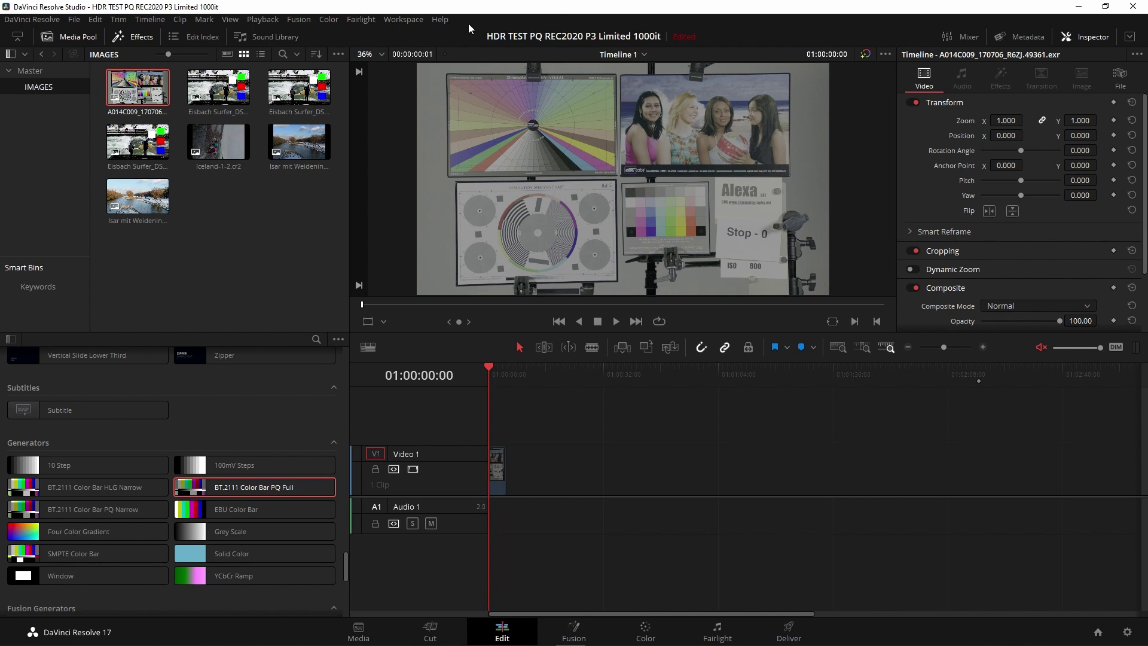
Append the Iceland-1-2.cr2 still and both Isar stills to V1 after the test chart
{"action": "left_click_drag", "start_coordinate": [225, 142], "coordinate": [513, 476]}
{"action": "left_click", "coordinate": [512, 377]}
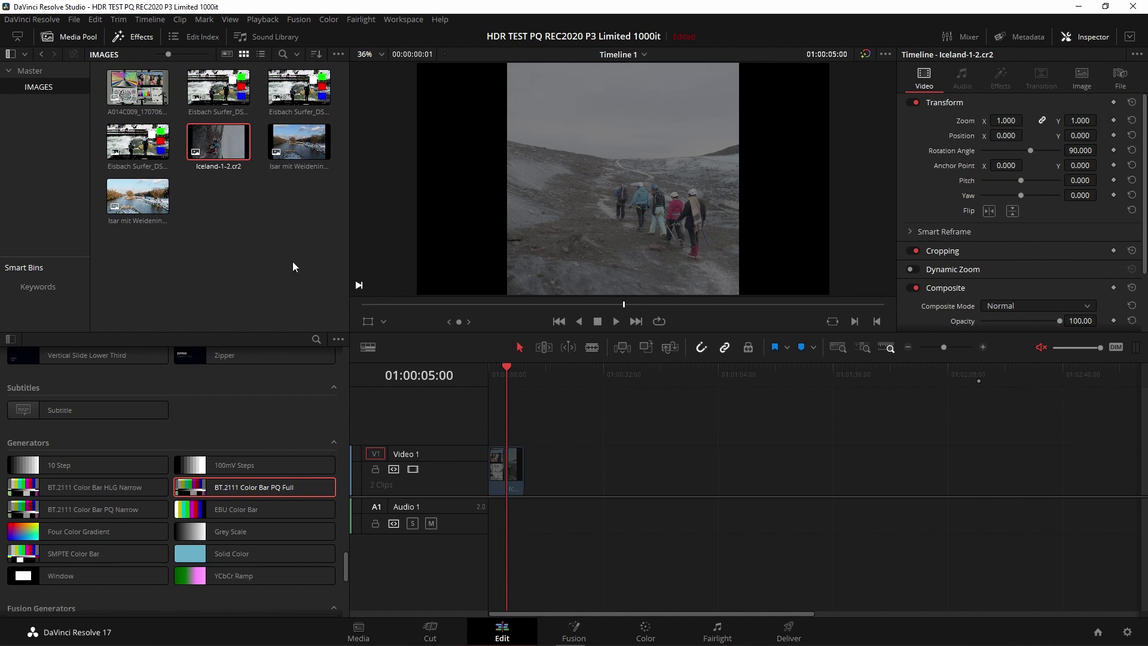
{"action": "left_click_drag", "start_coordinate": [299, 142], "coordinate": [529, 473]}
{"action": "left_click", "coordinate": [526, 375]}
{"action": "left_click_drag", "start_coordinate": [144, 198], "coordinate": [529, 464]}
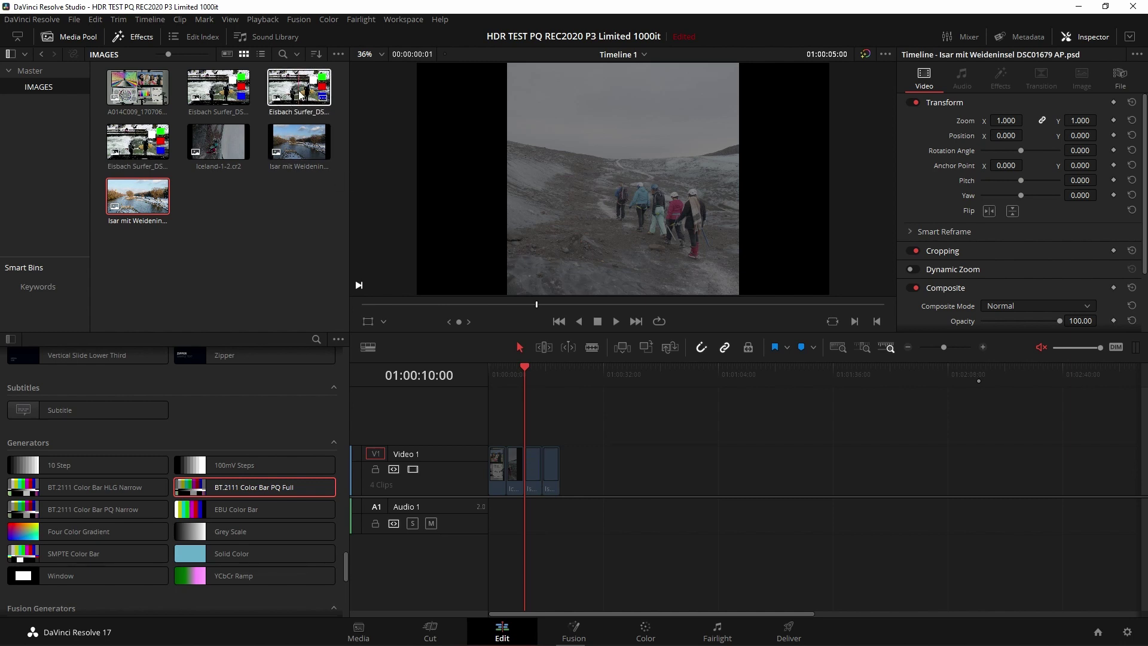
Append the Eisbach Surfer stills to the end of V1, bringing the timeline to seven clips
{"action": "left_click_drag", "start_coordinate": [243, 87], "coordinate": [565, 465]}
{"action": "left_click_drag", "start_coordinate": [329, 92], "coordinate": [569, 464]}
{"action": "left_click_drag", "start_coordinate": [138, 141], "coordinate": [601, 465]}
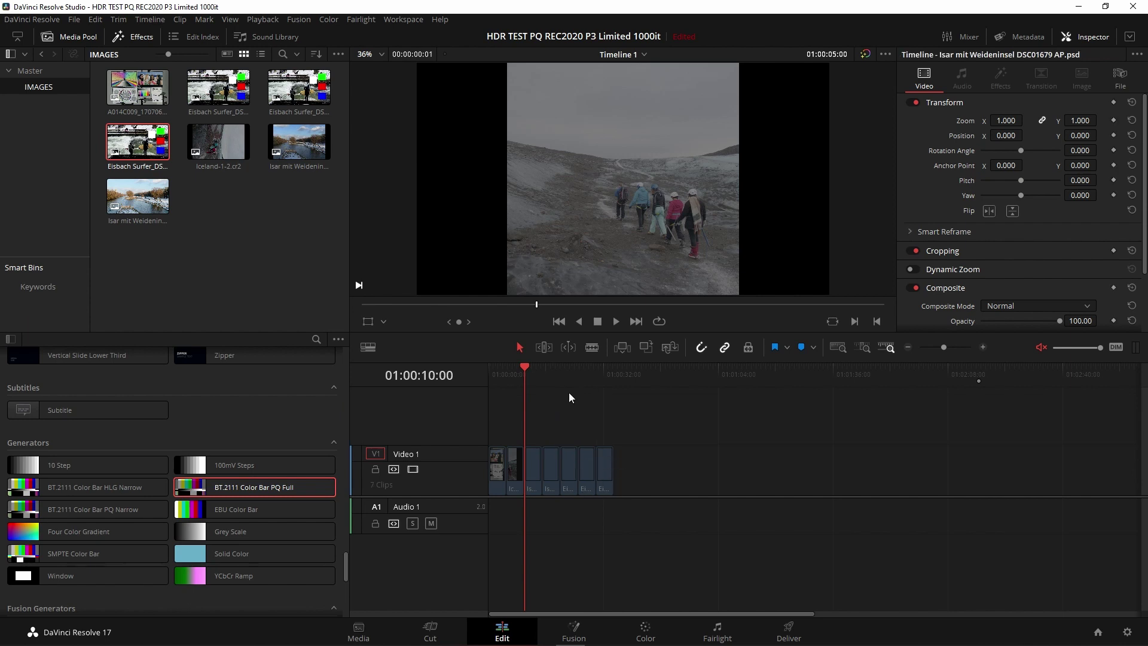
On the Color page, load clip 02, the Iceland CR2 glacier still, into the viewer
{"action": "left_click", "coordinate": [644, 631]}
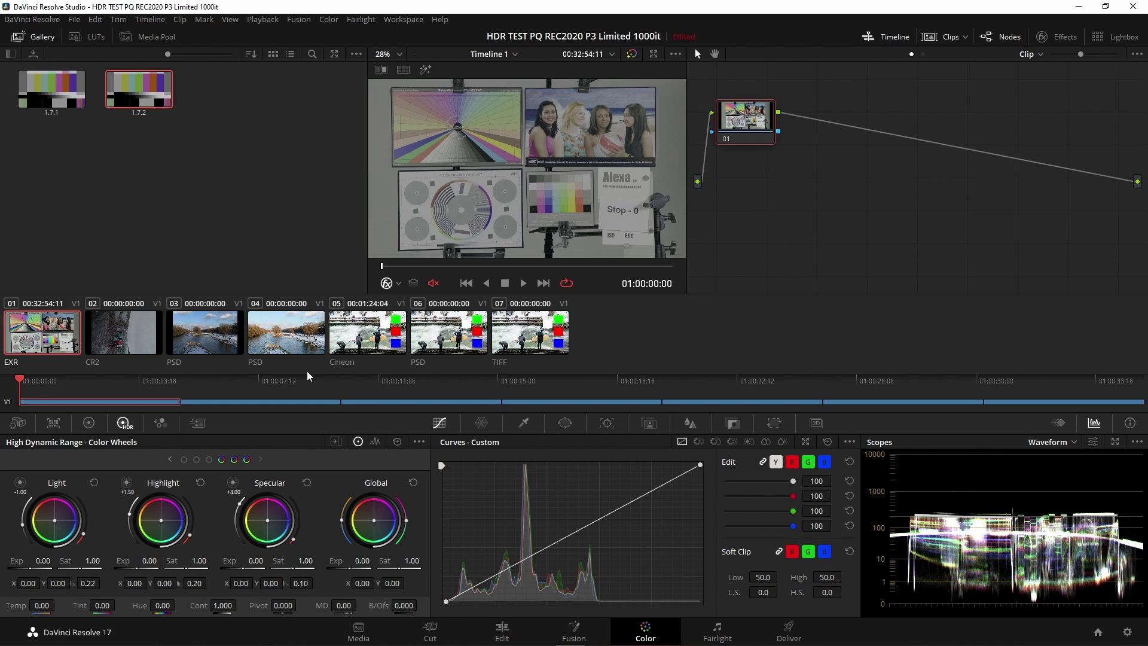
{"action": "left_click", "coordinate": [131, 338]}
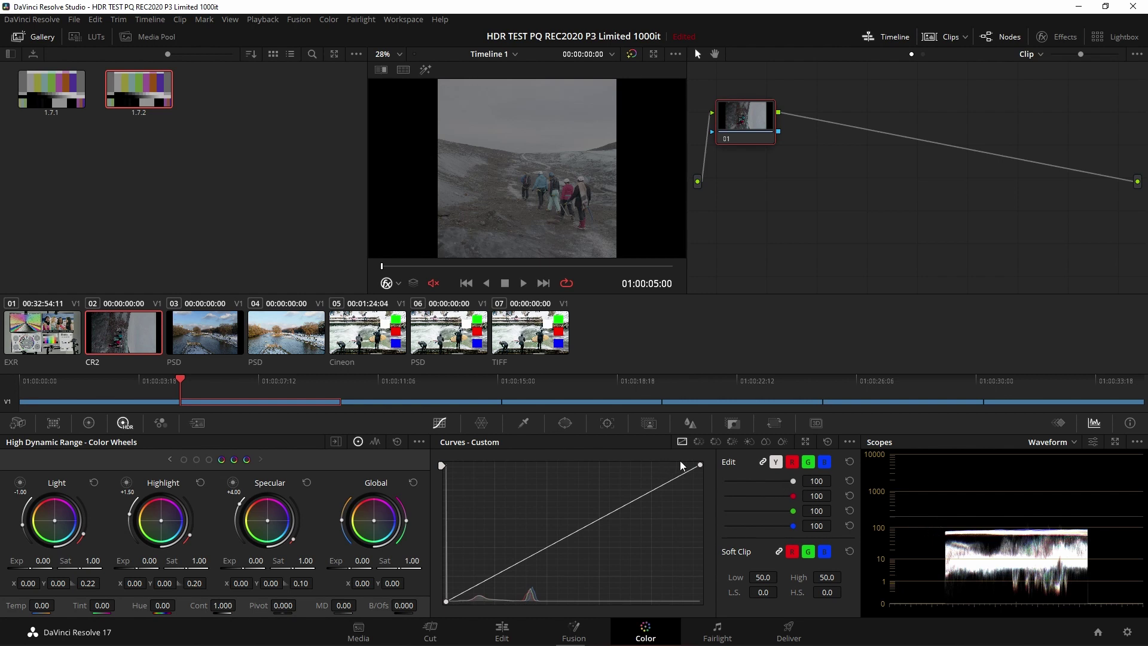
Brighten the CR2 still's custom curve; lower the river still's global and specular exposure, lift its highlights
{"action": "mouse_move", "coordinate": [700, 465]}
{"action": "left_mouse_down"}
{"action": "mouse_move", "coordinate": [525, 462]}
{"action": "mouse_move", "coordinate": [646, 470]}
{"action": "mouse_move", "coordinate": [703, 487]}
{"action": "mouse_move", "coordinate": [705, 467]}
{"action": "left_mouse_up"}
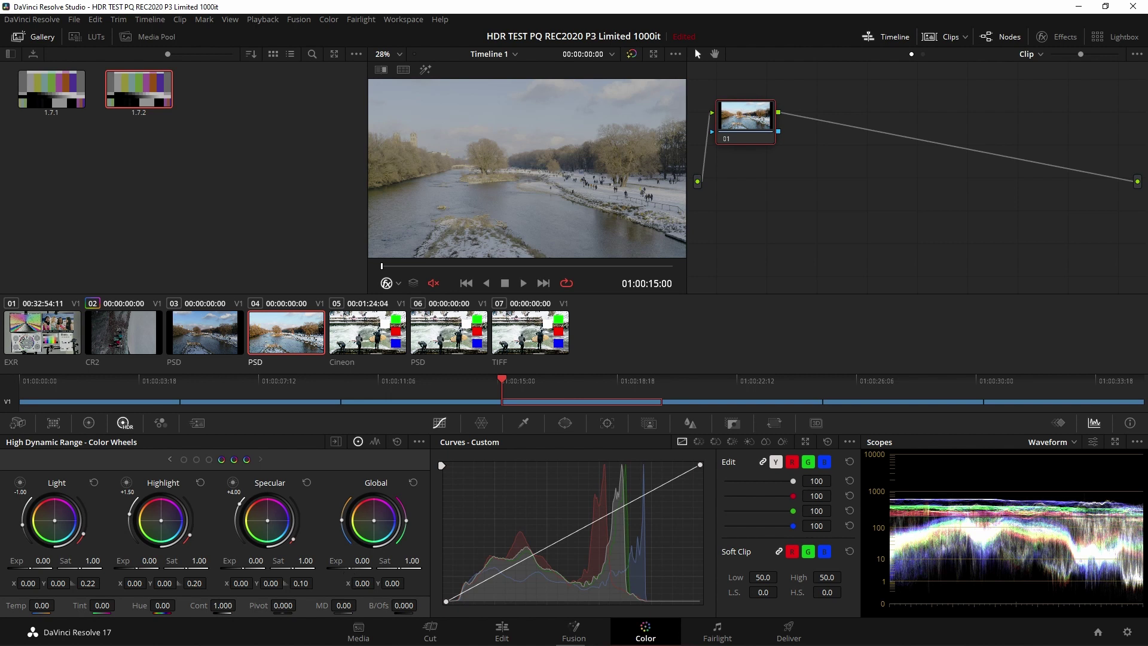
{"action": "left_click_drag", "start_coordinate": [361, 560], "coordinate": [357, 560]}
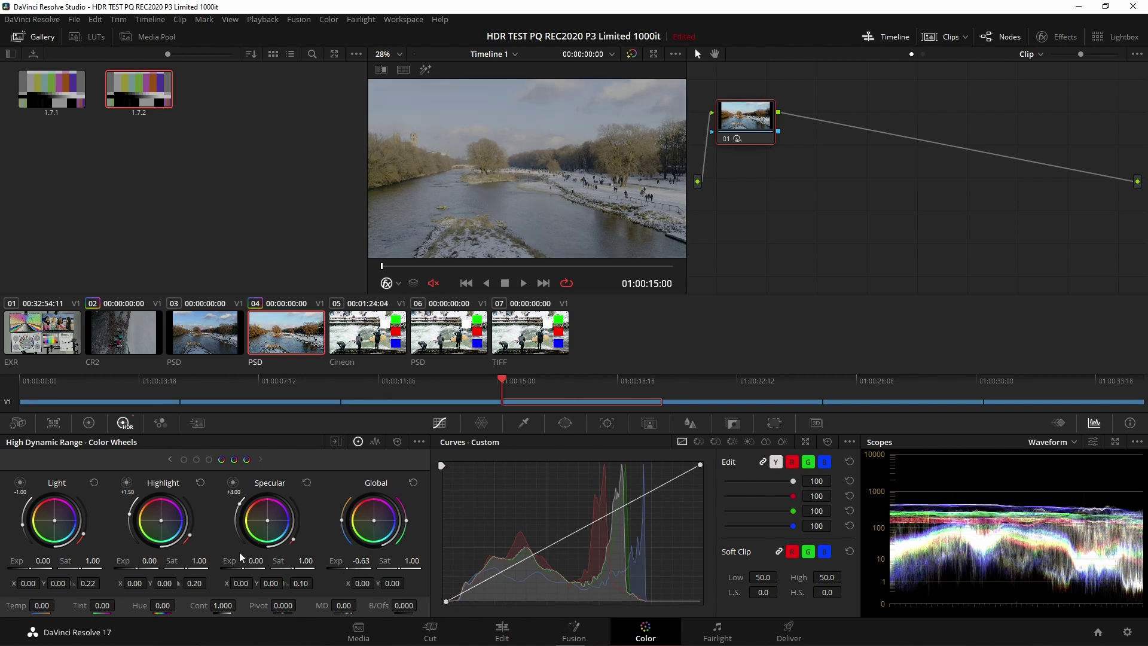
{"action": "left_click_drag", "start_coordinate": [243, 575], "coordinate": [239, 575]}
{"action": "left_click_drag", "start_coordinate": [153, 568], "coordinate": [164, 568]}
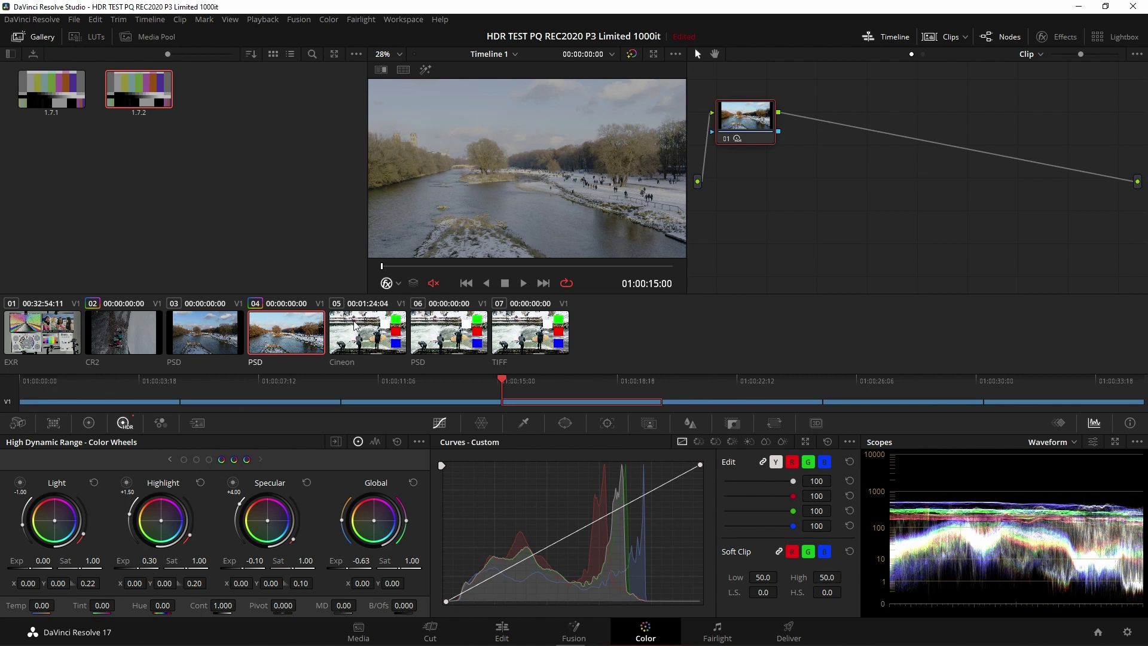
{"action": "left_click", "coordinate": [375, 334]}
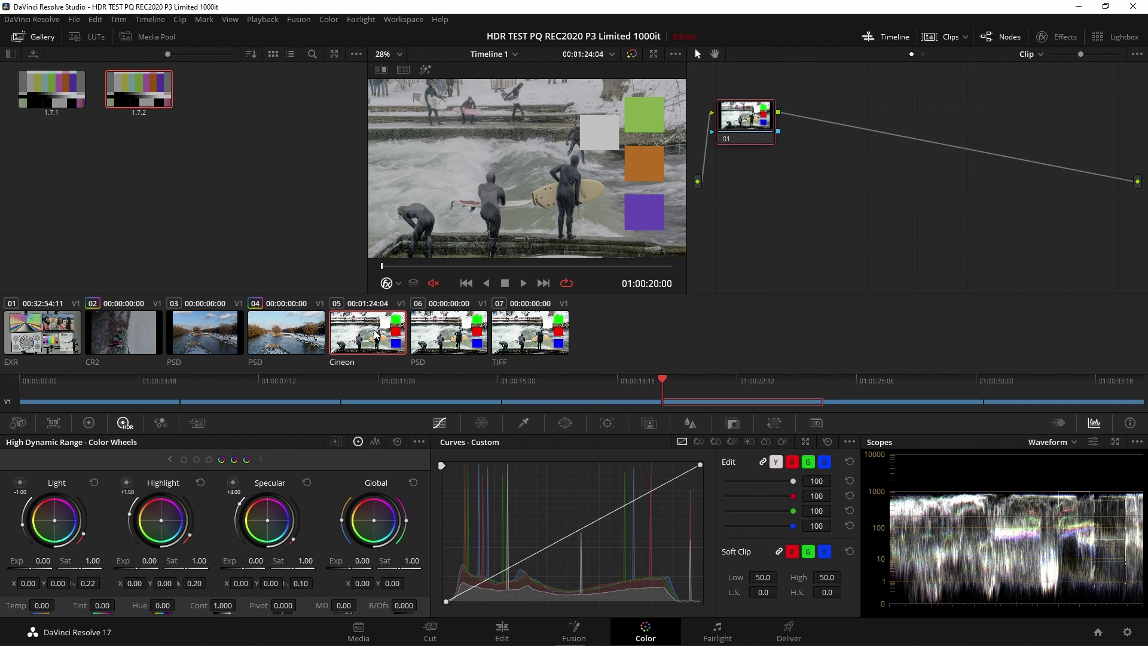
{"action": "left_click", "coordinate": [454, 328]}
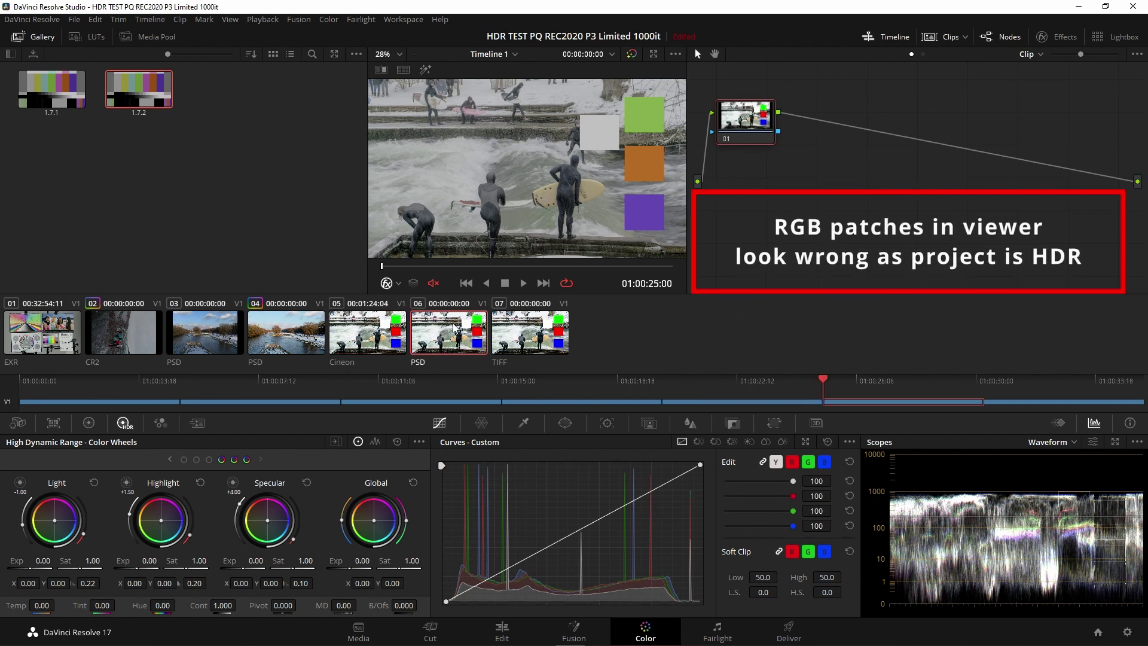
{"action": "left_click", "coordinate": [534, 327]}
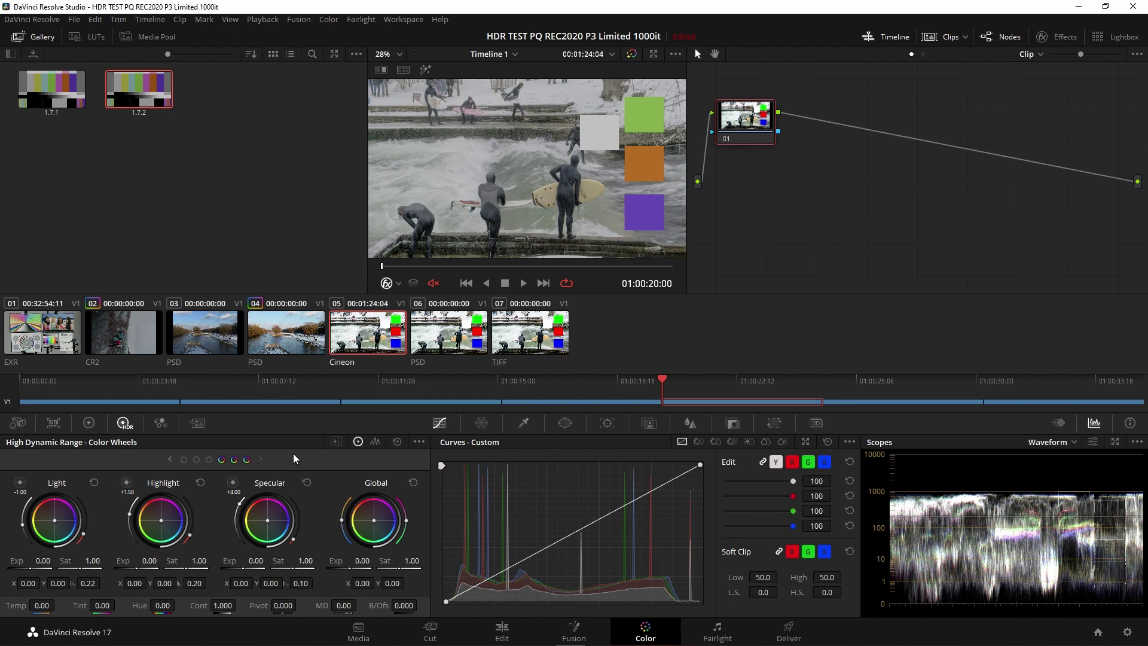
Lower the Cineon clip's Highlight and Light exposure, then view PSD clip 06 and TIFF clip 07
{"action": "left_click_drag", "start_coordinate": [149, 561], "coordinate": [128, 563]}
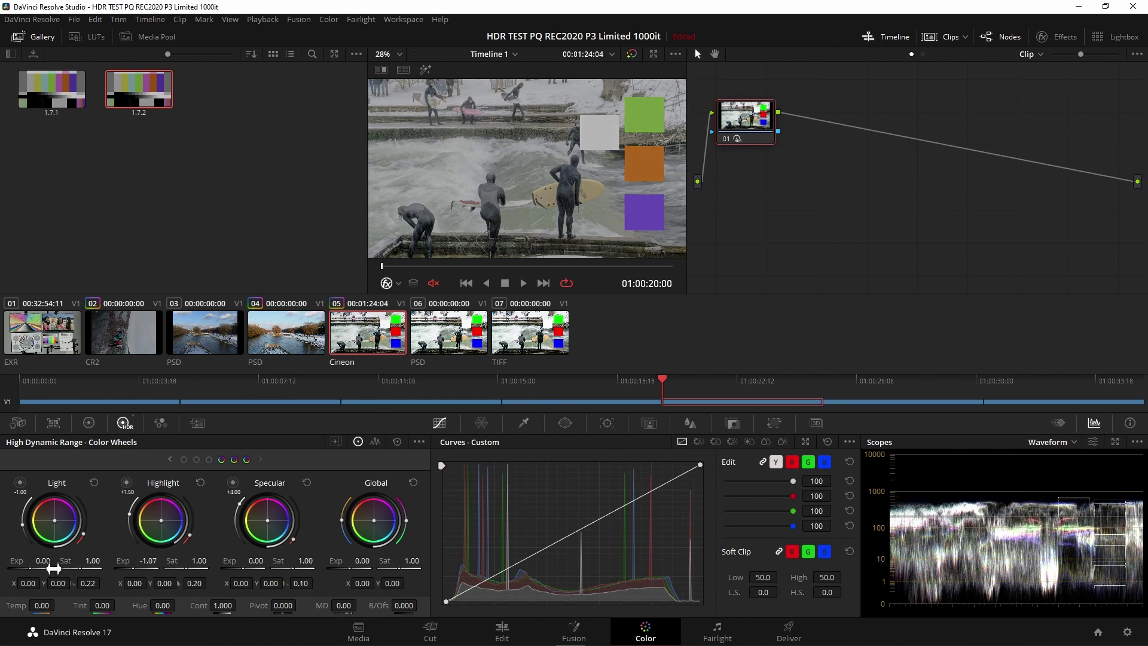
{"action": "left_click_drag", "start_coordinate": [52, 568], "coordinate": [30, 569]}
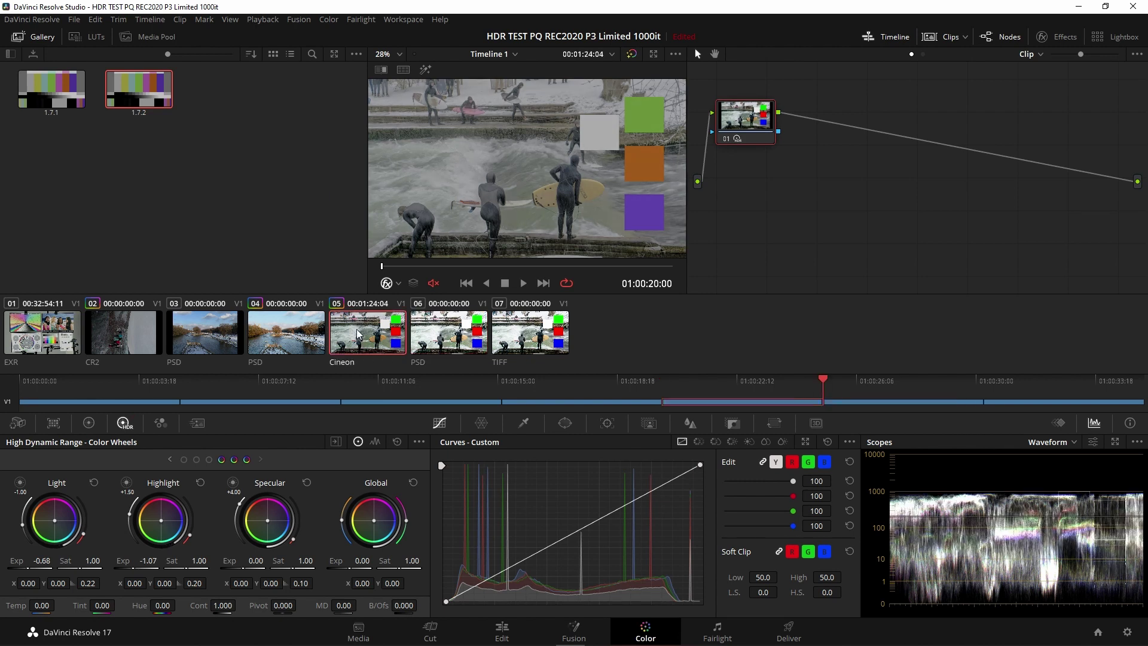
{"action": "left_click", "coordinate": [439, 321]}
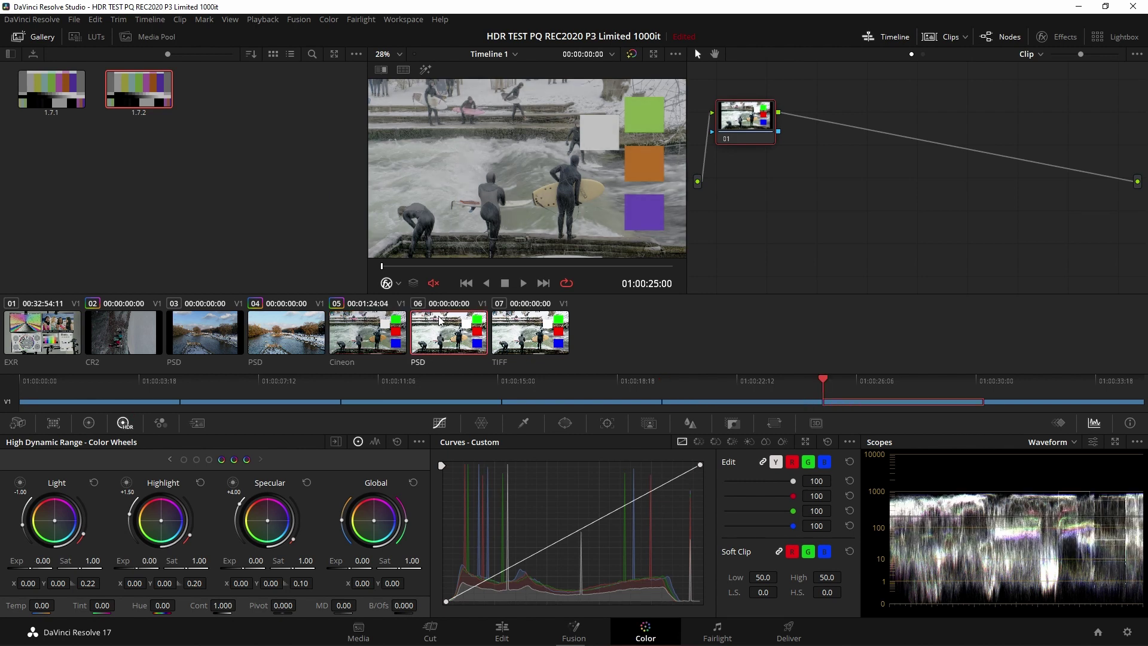
{"action": "left_click", "coordinate": [524, 330]}
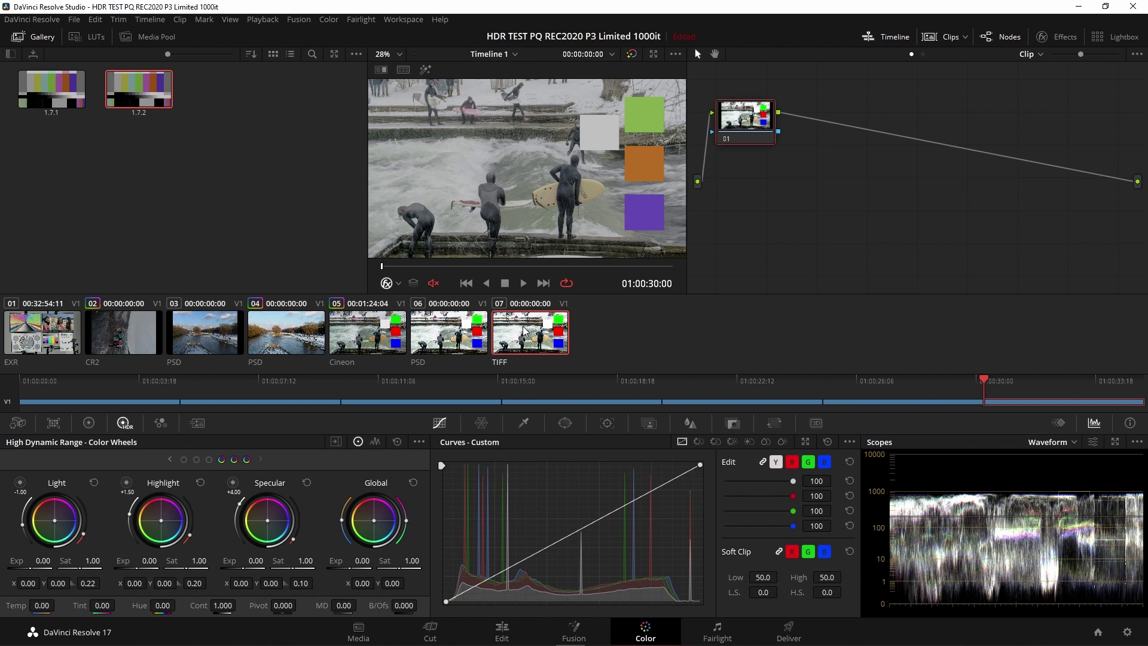
Set TIFF clip 07's input colour space to Rec.2020
{"action": "right_click", "coordinate": [527, 329]}
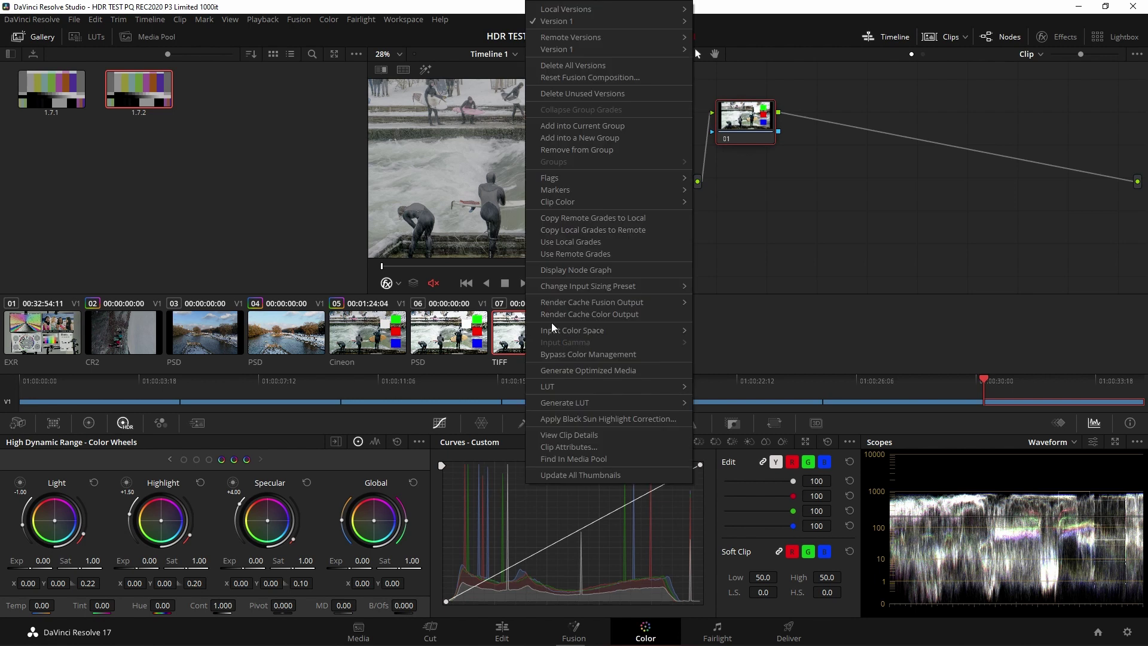
{"action": "mouse_move", "coordinate": [609, 332]}
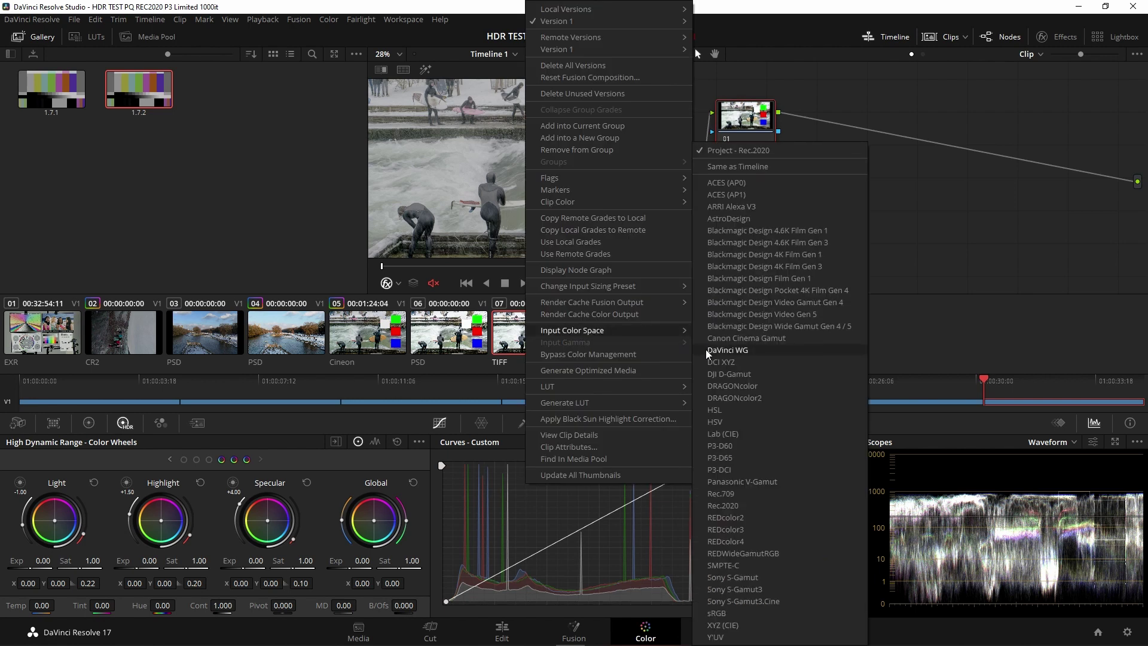
{"action": "left_click", "coordinate": [737, 504]}
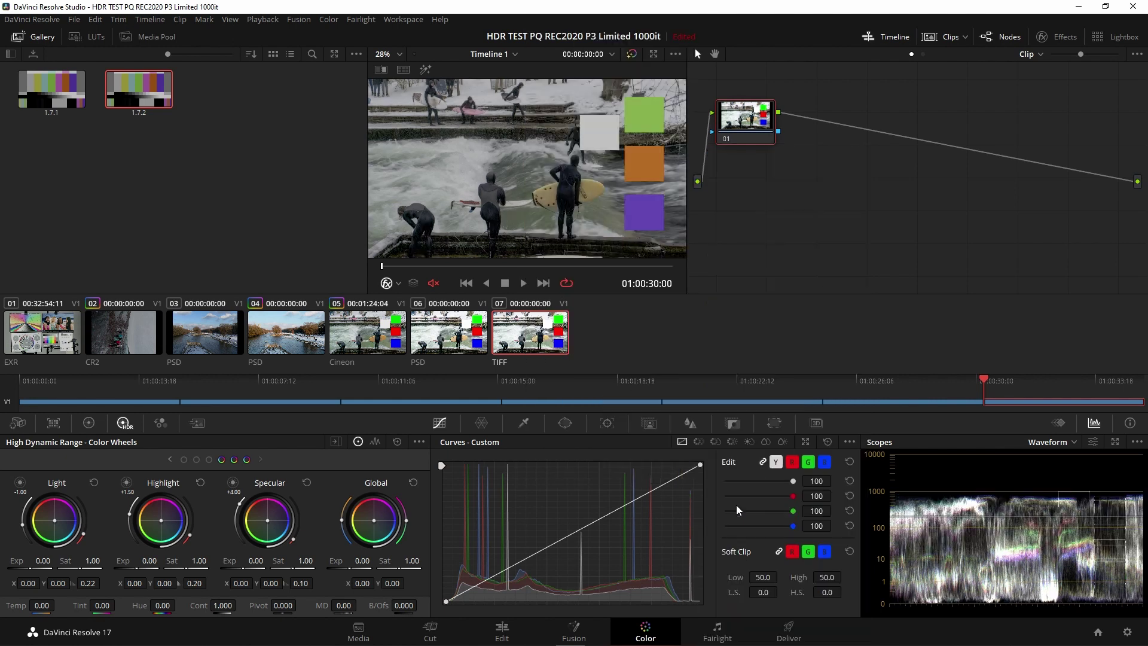
Set TIFF clip 07's input gamma to Linear
{"action": "right_click", "coordinate": [519, 338]}
{"action": "mouse_move", "coordinate": [572, 343]}
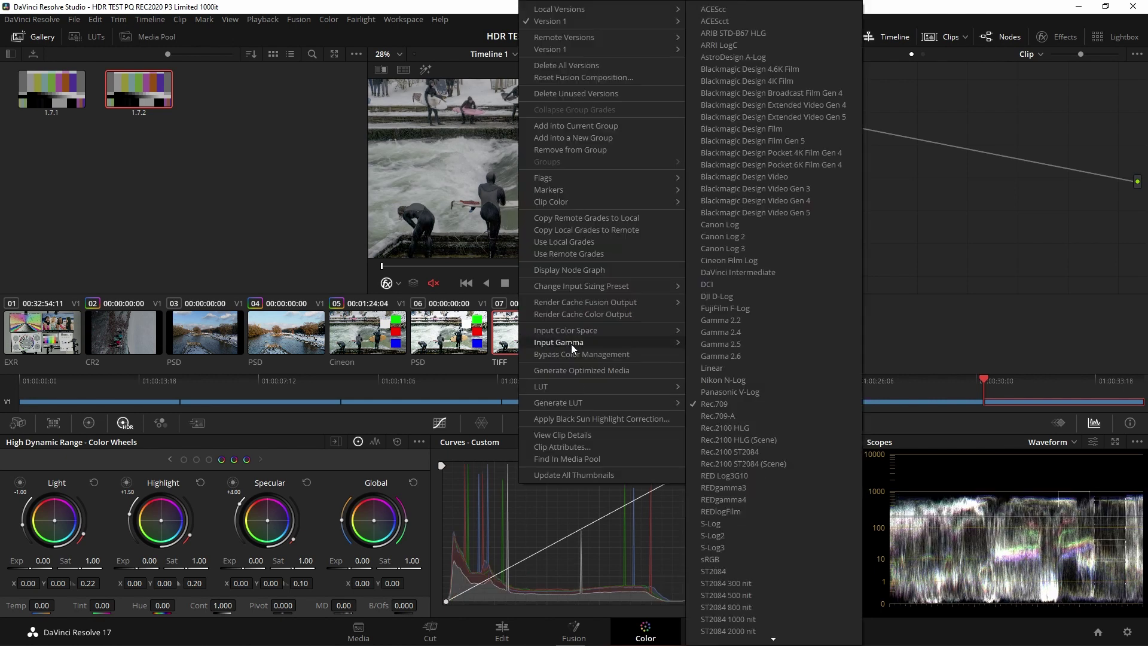
{"action": "left_click", "coordinate": [714, 369]}
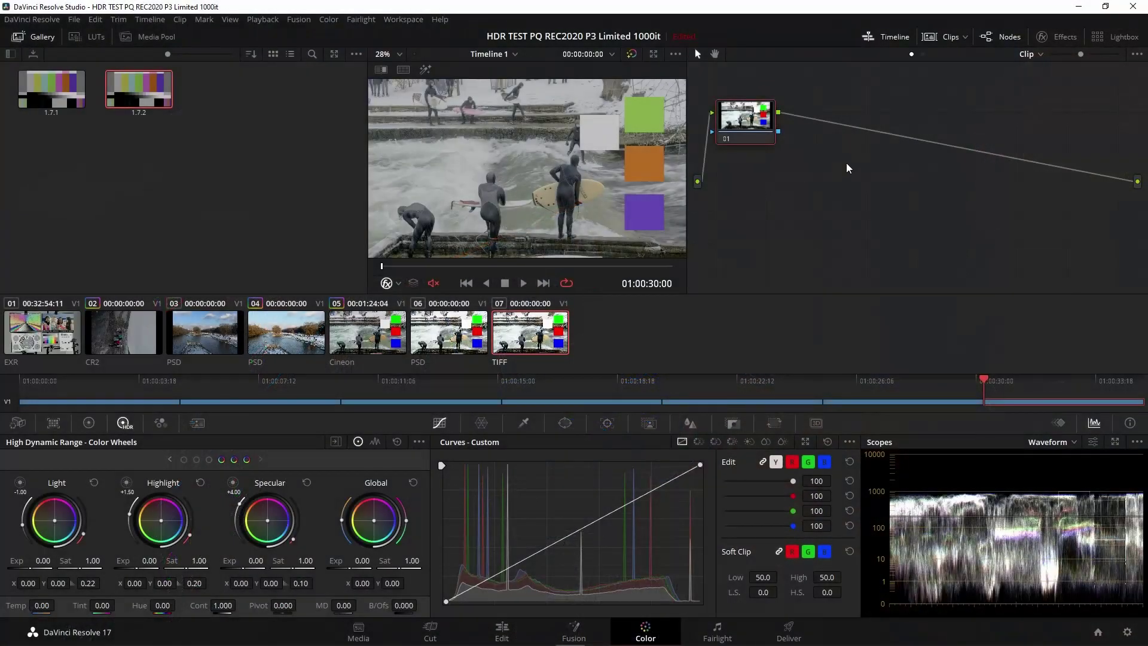
Apply the OpenFX Color Space Transform effect from the Effects library to node 01
{"action": "left_click", "coordinate": [1058, 37]}
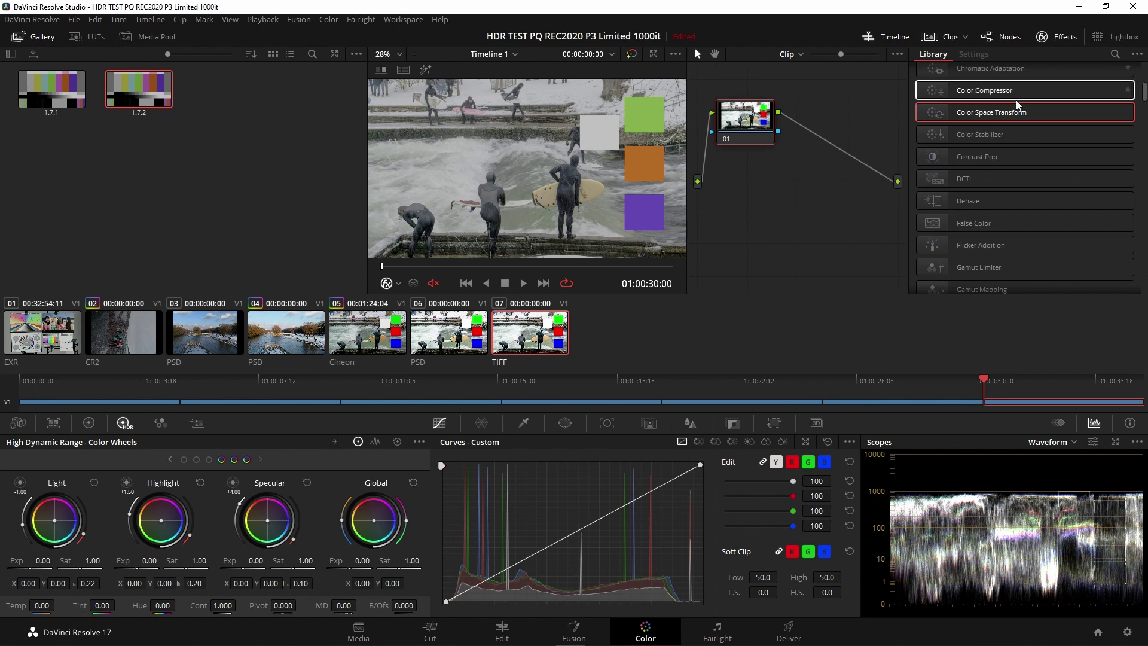
{"action": "left_click_drag", "start_coordinate": [1003, 113], "coordinate": [753, 127]}
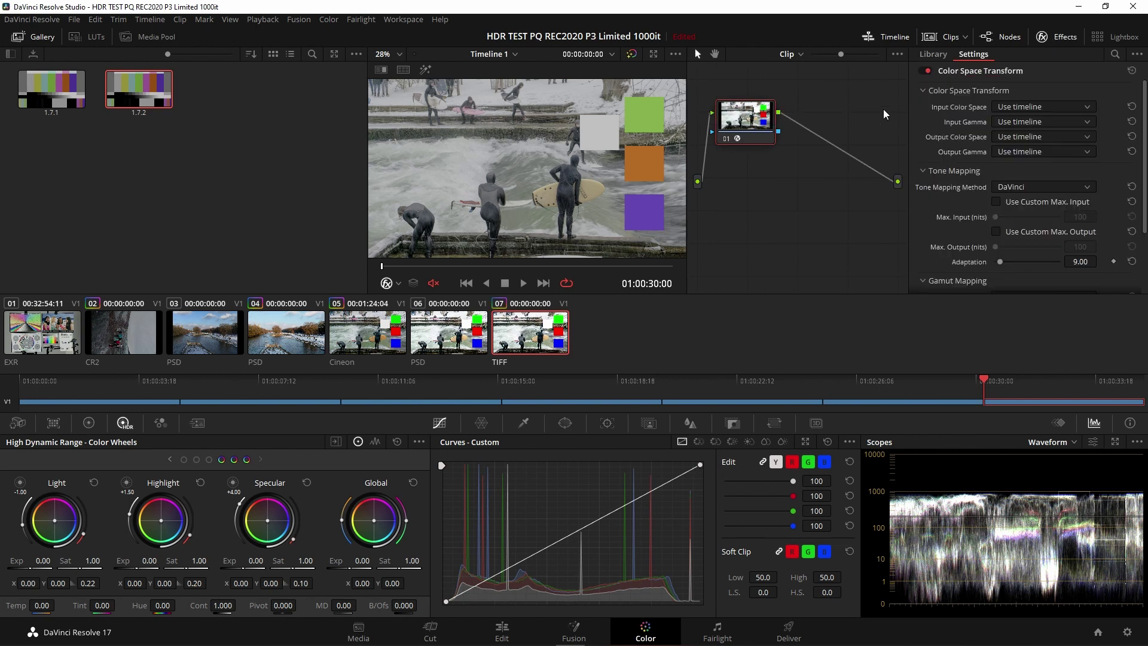